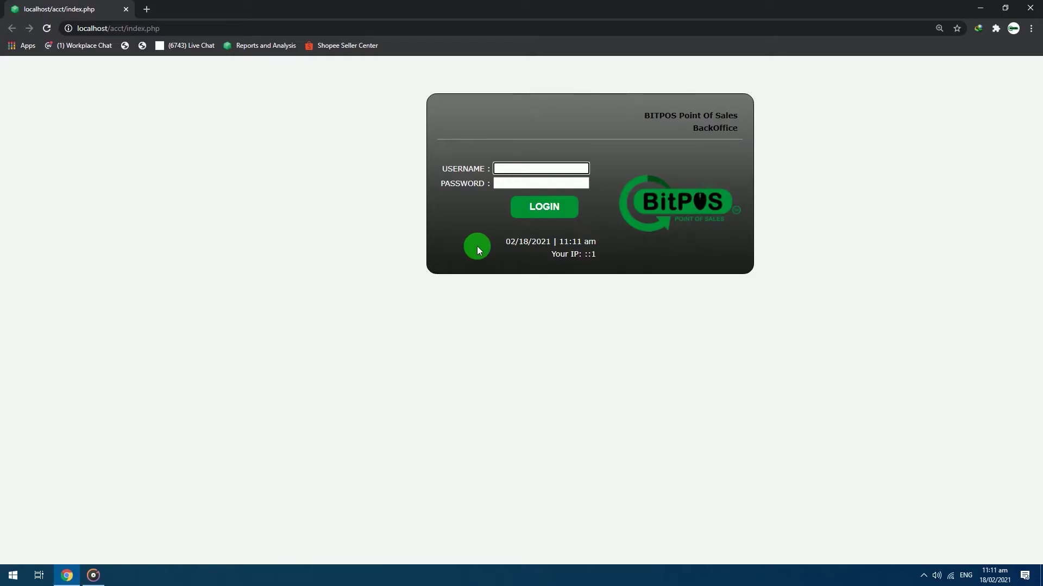
Sign in with the administrator account and open the Items/Inventory page
left_click(519, 171)
type("ADMIN")
key("Tab")
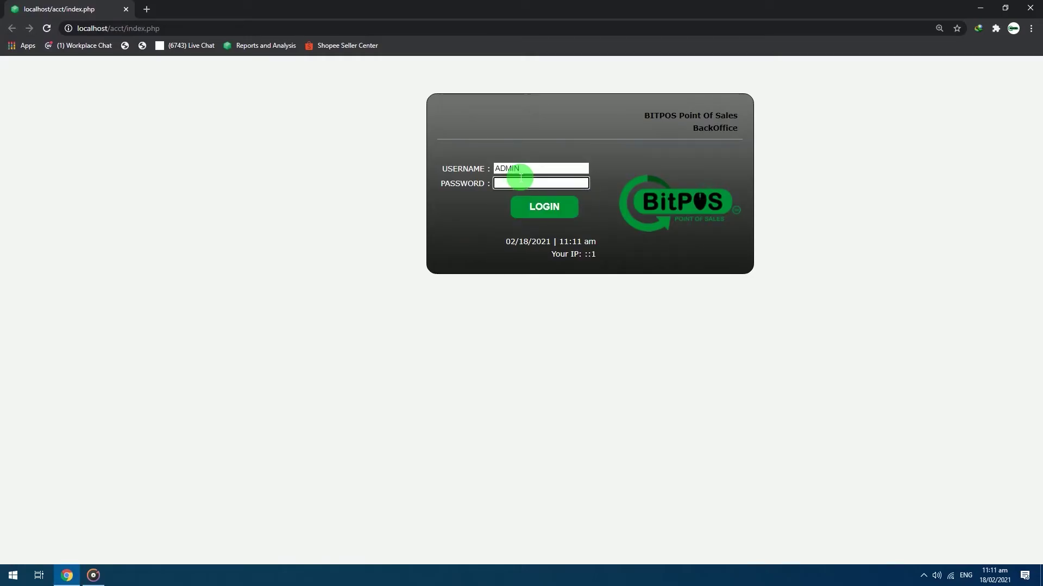
type("1234")
key("Return")
left_click(197, 99)
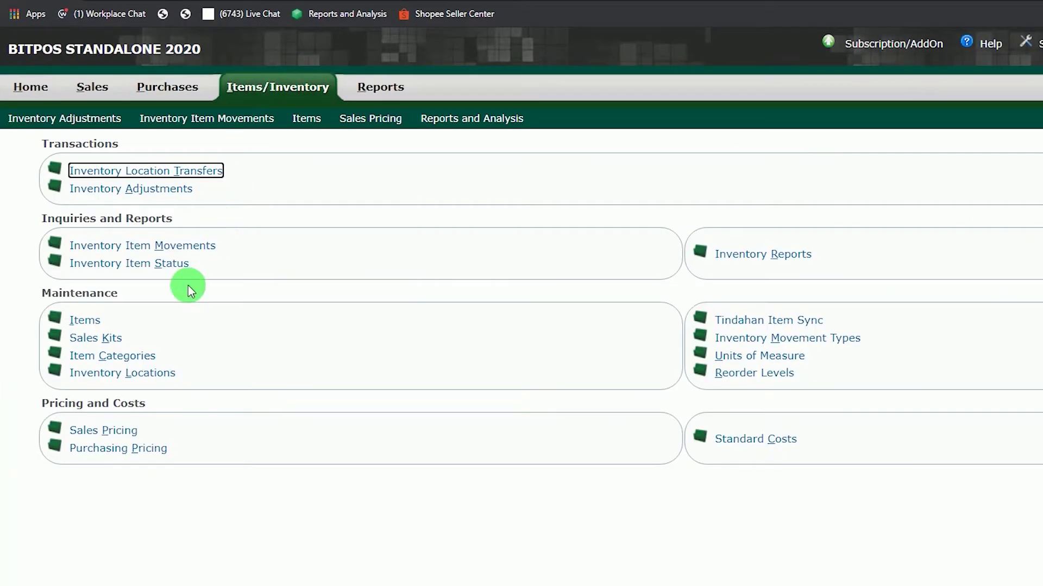
Open the Item Categories page from the Maintenance links
left_click(133, 359)
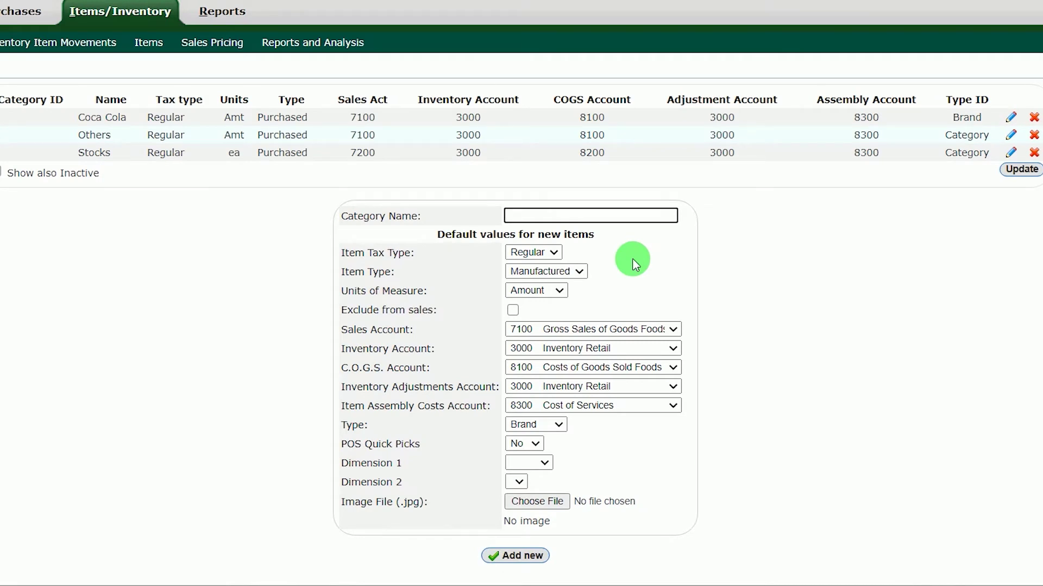
Set the new category defaults to Purchased, Piece units and type Category, with POS Quick Picks left at No
left_click(553, 255)
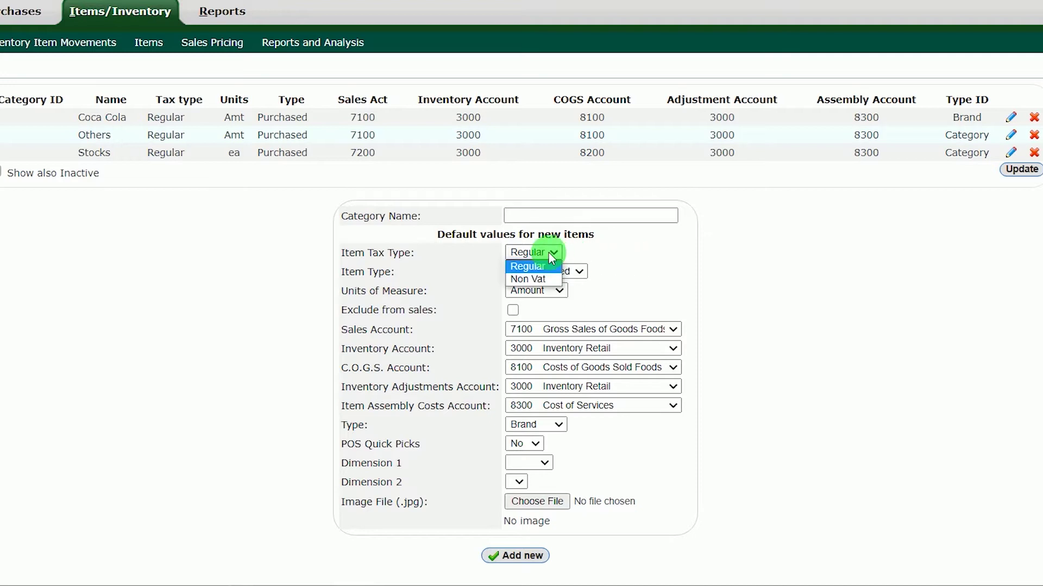
left_click(576, 272)
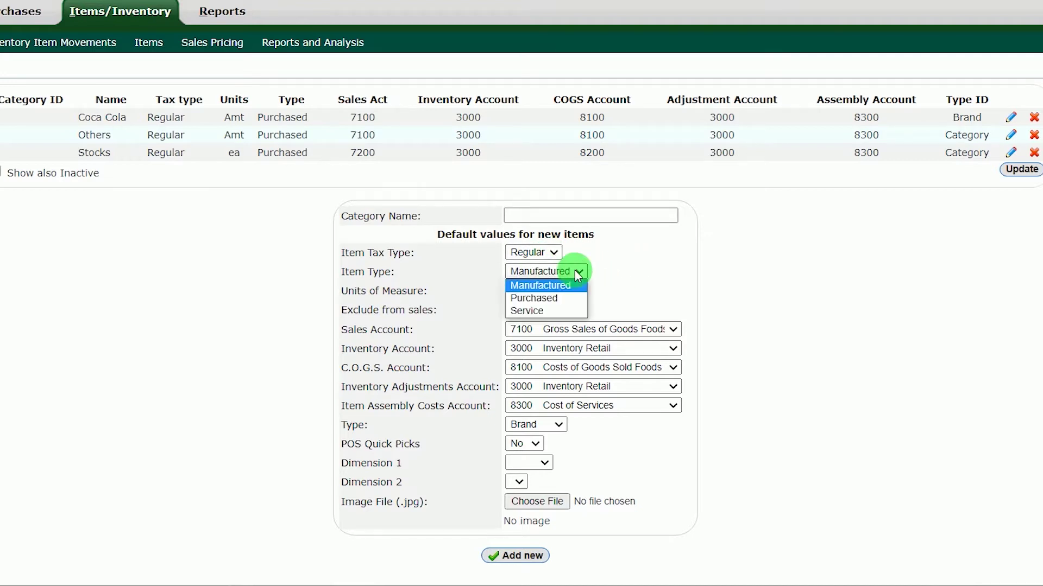
left_click(575, 297)
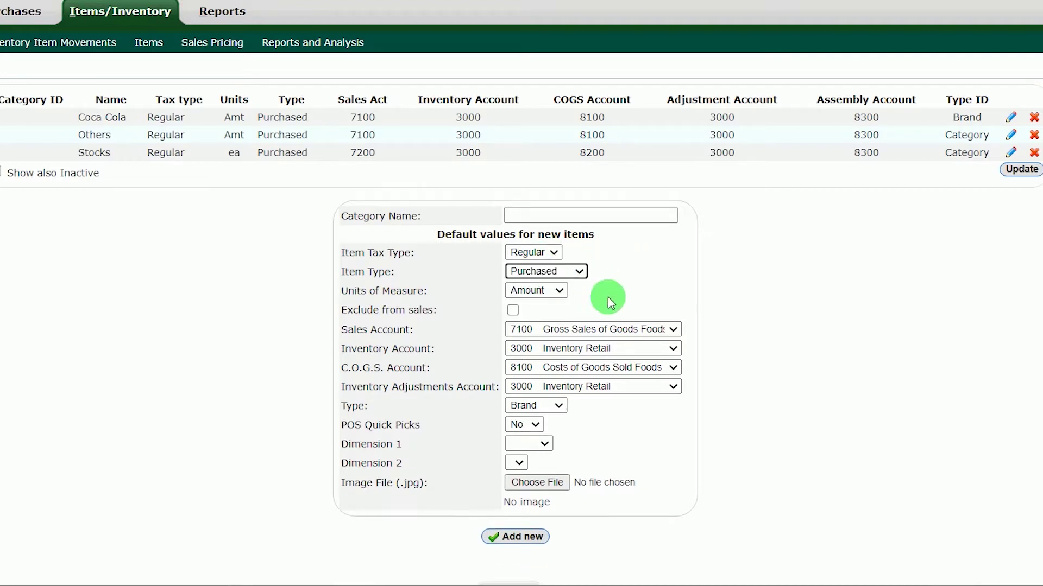
left_click(562, 291)
left_click(523, 406)
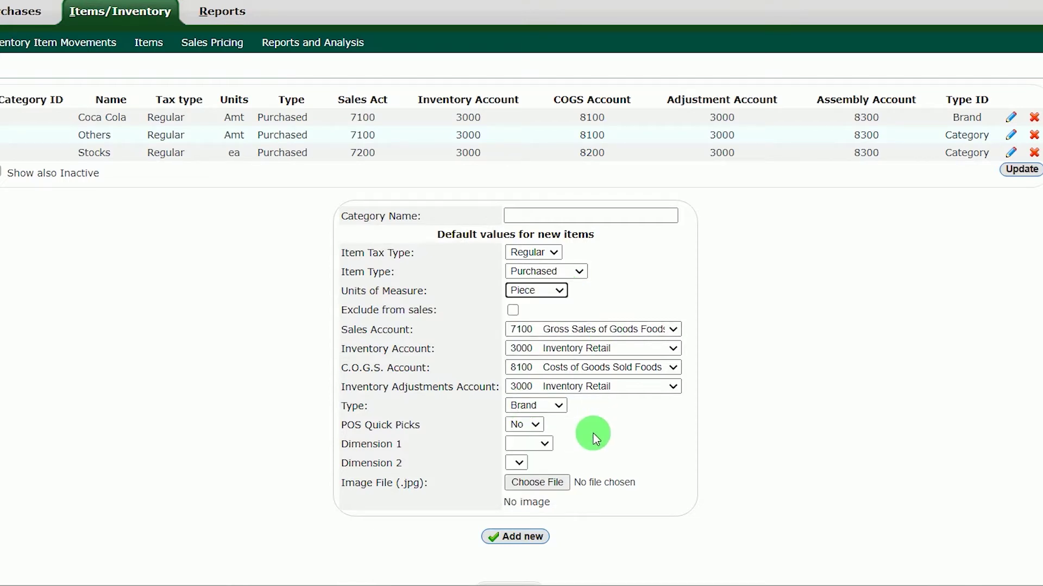
left_click(552, 406)
left_click(539, 434)
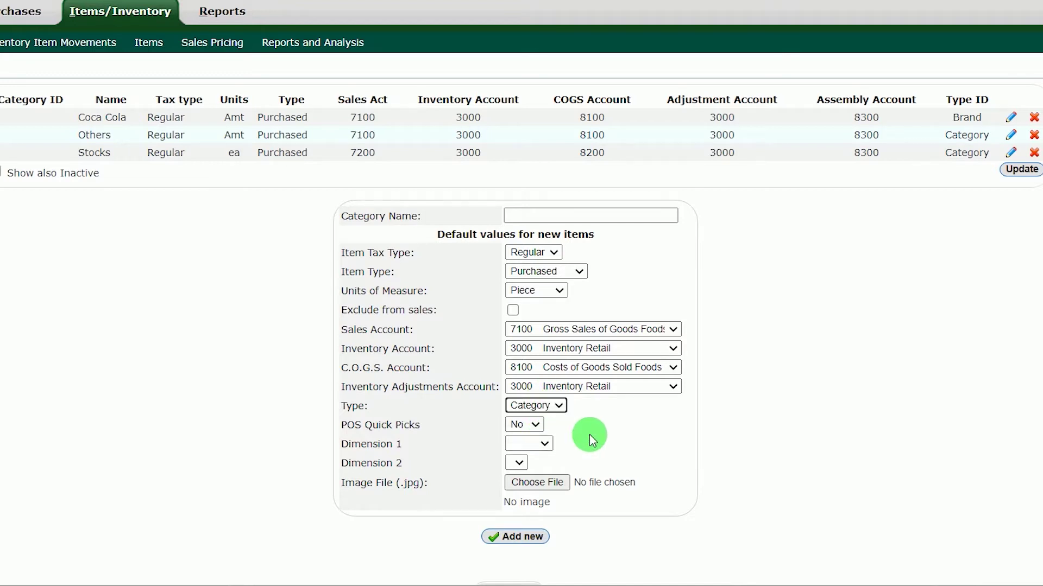
left_click(534, 426)
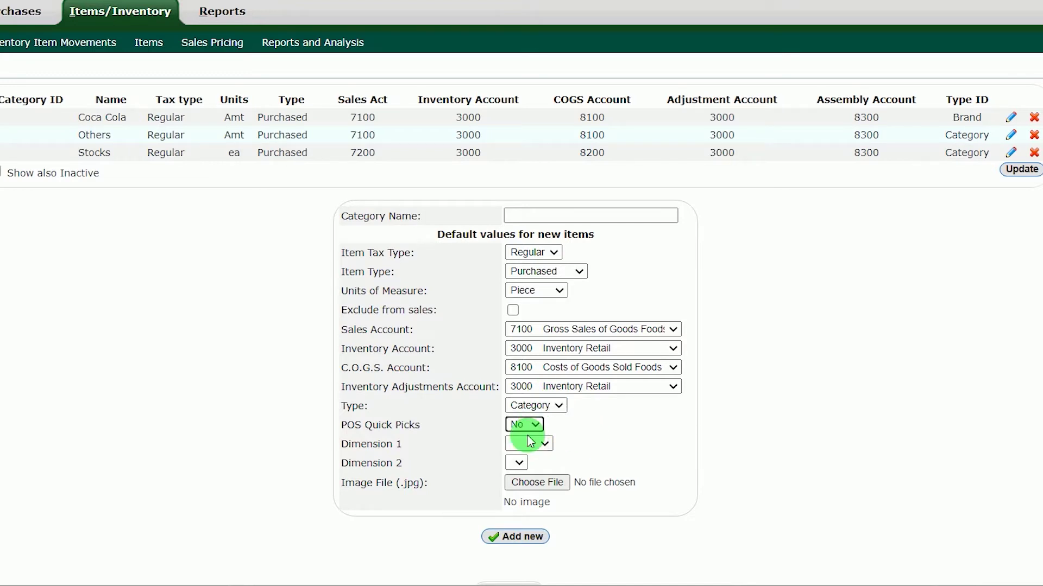
left_click(584, 430)
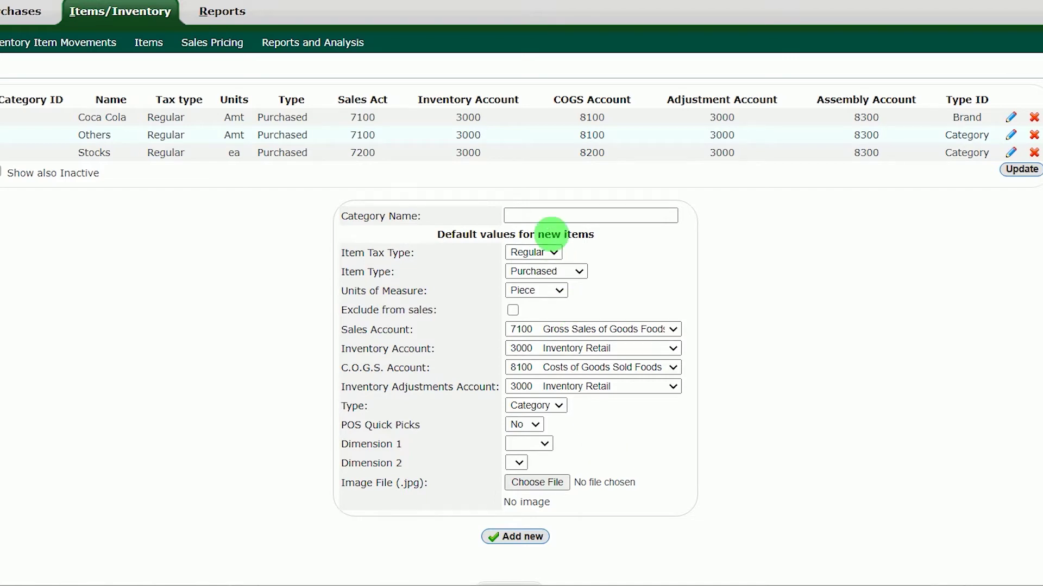
left_click(546, 217)
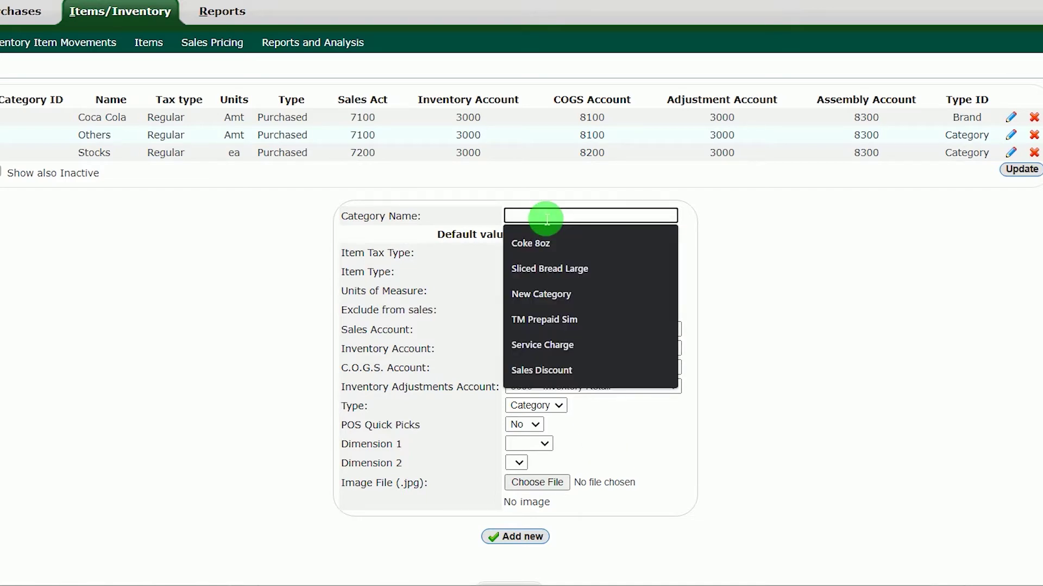
Name the new category BOTTLED DRINKS and add it to the list
type("BOTTLED")
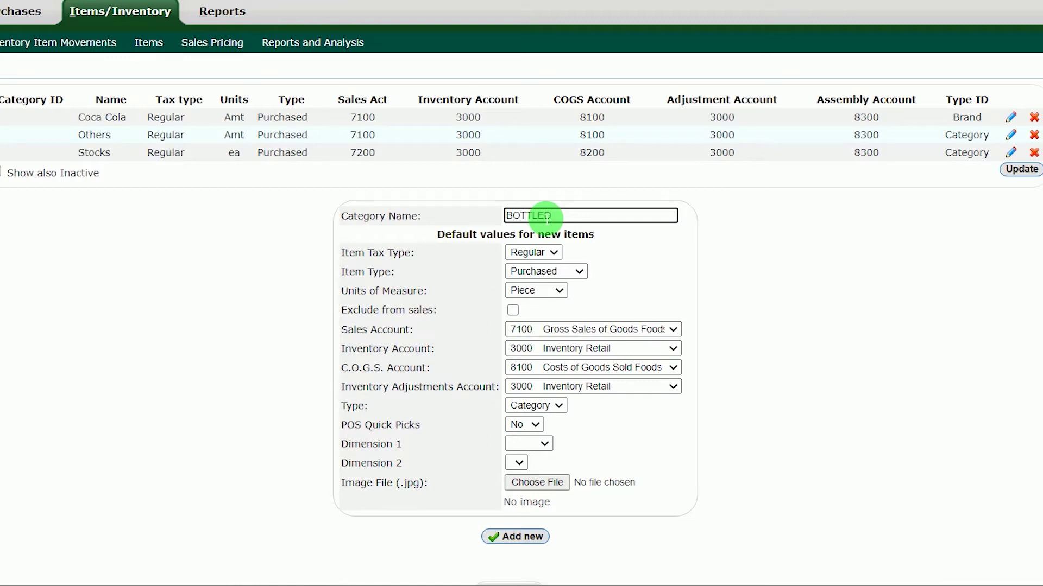
type(" DRINKS")
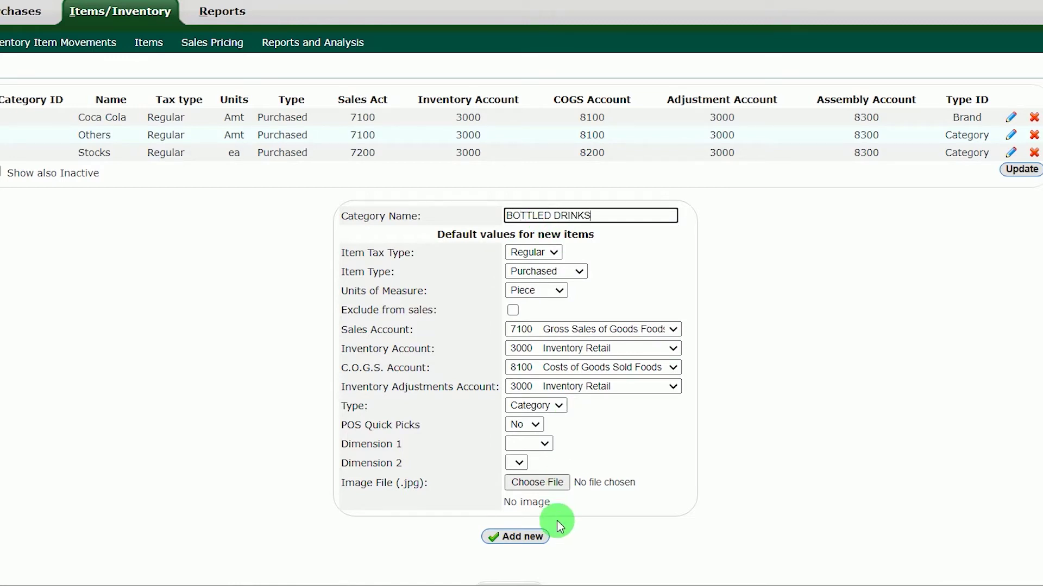
left_click(523, 537)
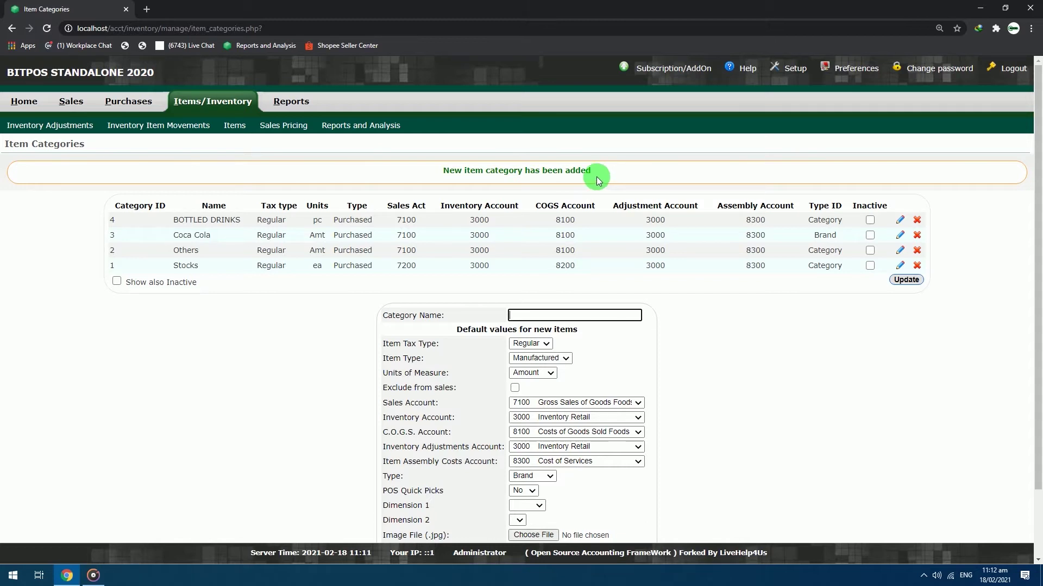
Start a new Purchased item COCA COLA ORIGINAL TASTE 2 LITERS, reusing the name as its description
left_click(235, 126)
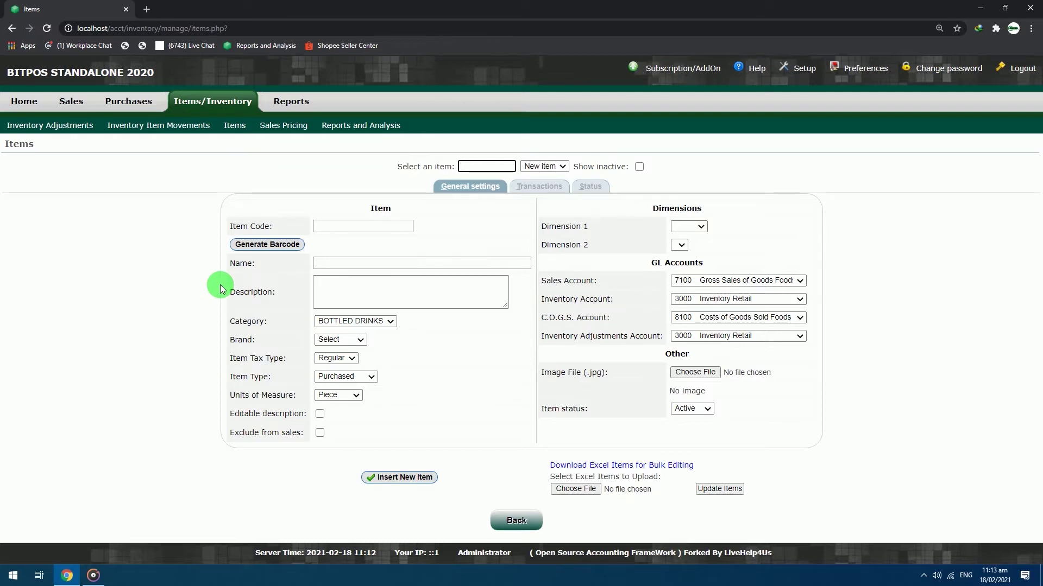
left_click(344, 267)
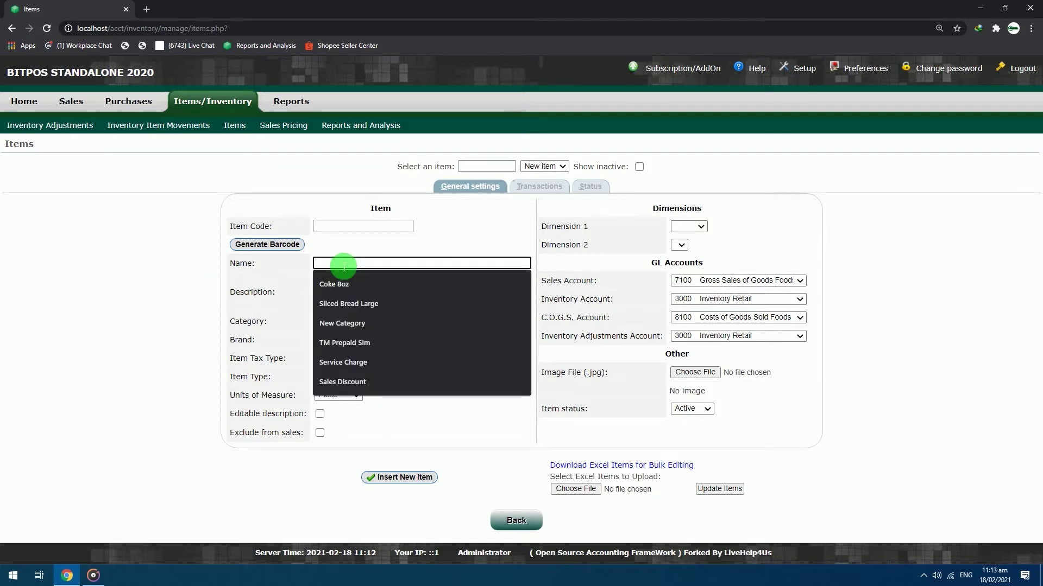
type("COCA")
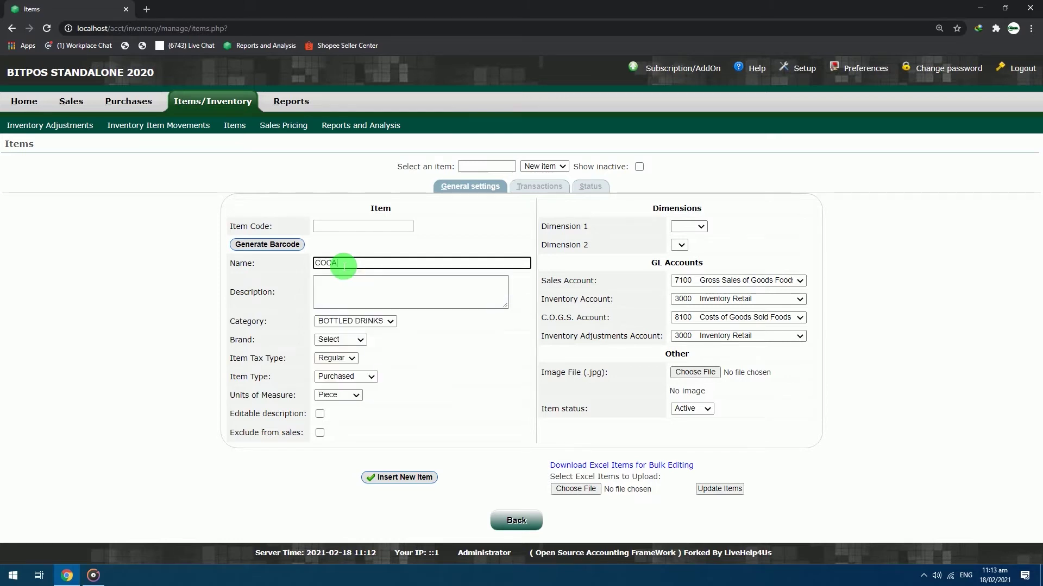
type(" COLA ORIGINAL TASTE 2 LITERS")
left_click_drag(458, 263, 289, 263)
key("ctrl+c")
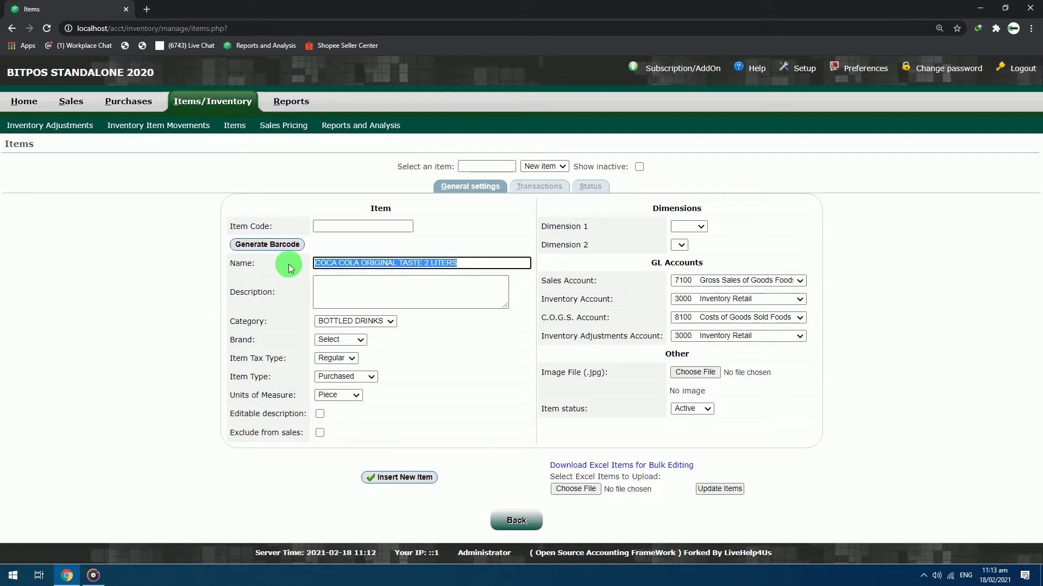
left_click(391, 289)
key("ctrl+v")
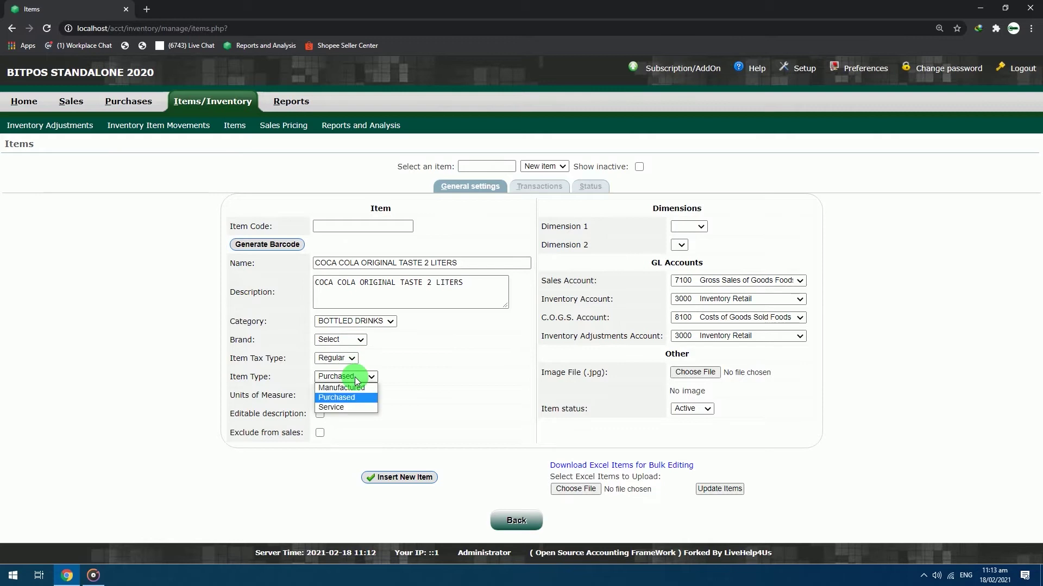
left_click(347, 398)
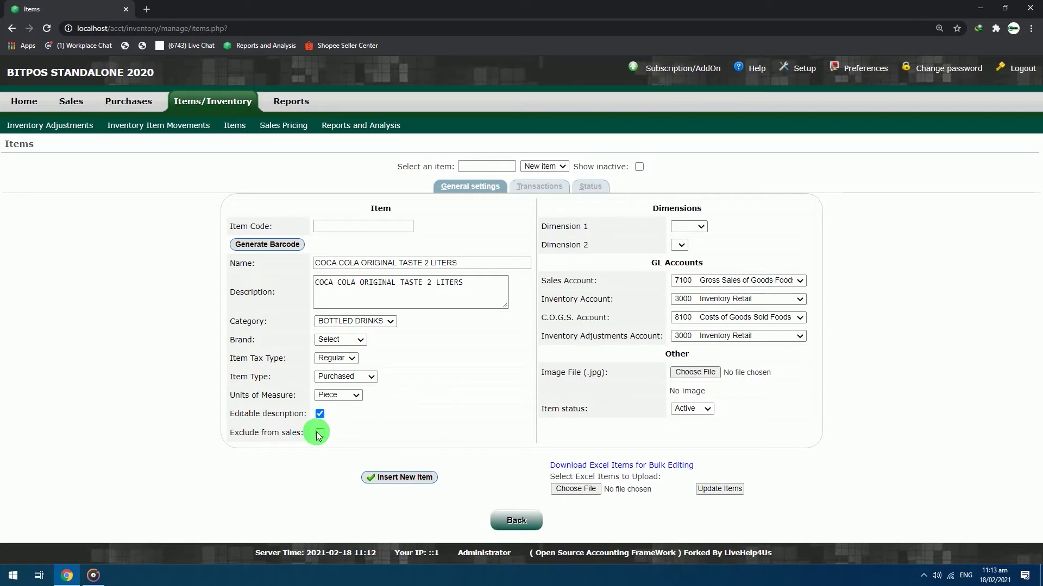
left_click(336, 226)
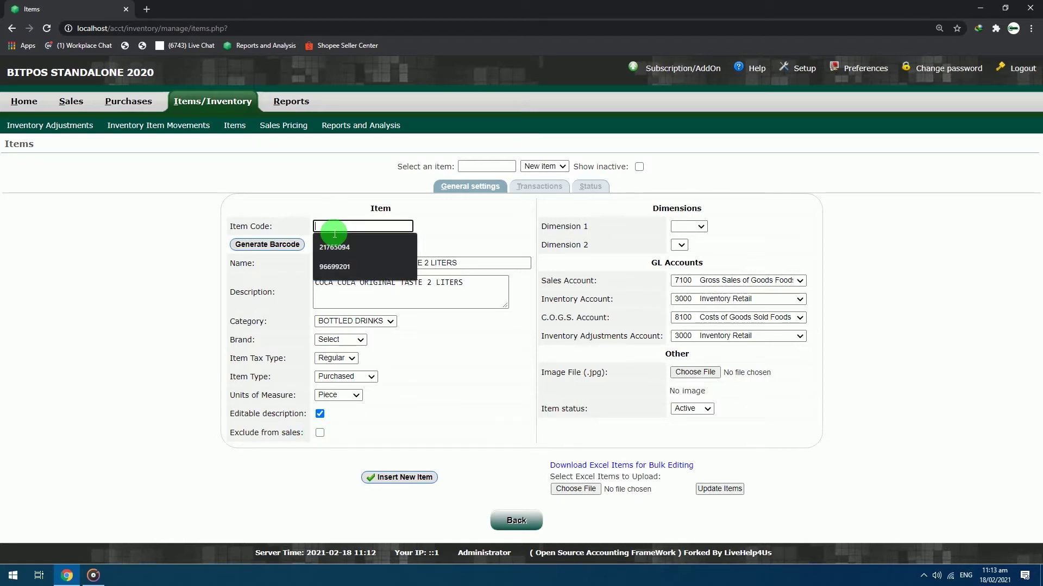
type("13465465165")
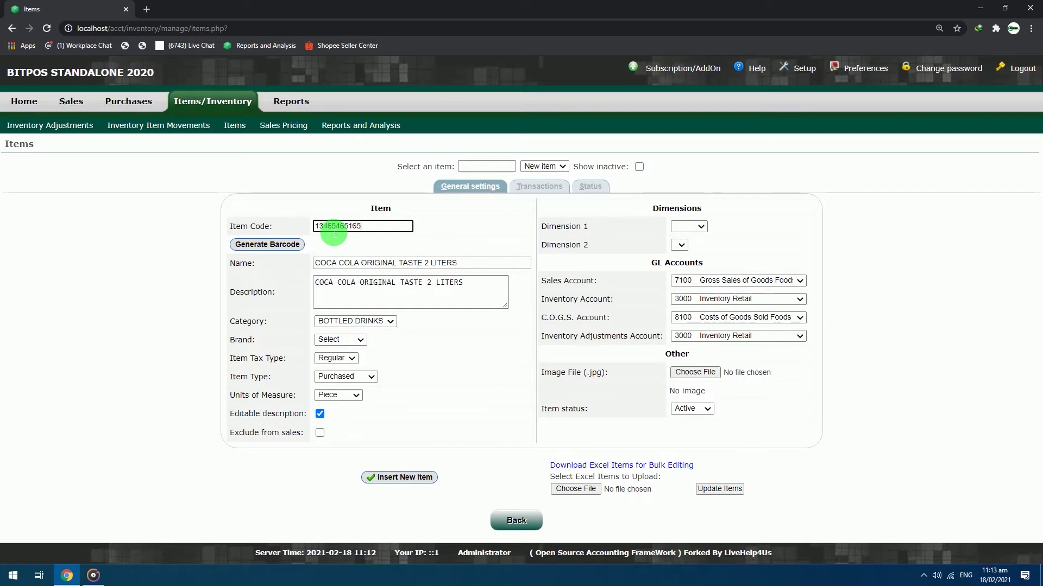
key("BackSpace")
key("BackSpace")
key("BackSpace")
key("BackSpace")
key("BackSpace")
key("BackSpace")
key("BackSpace")
key("BackSpace")
key("BackSpace")
key("BackSpace")
key("BackSpace")
left_click(291, 244)
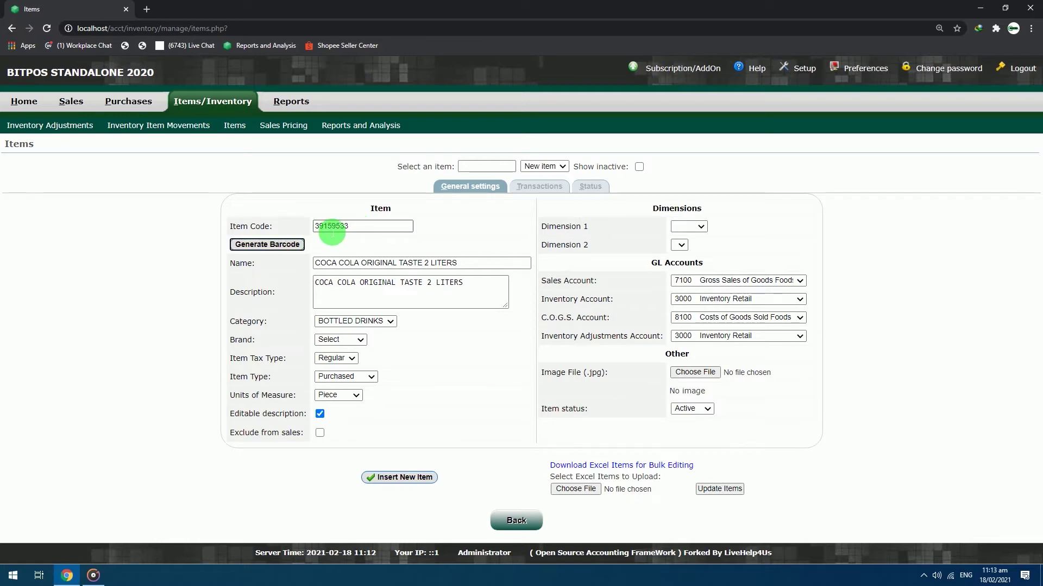
double_click(349, 226)
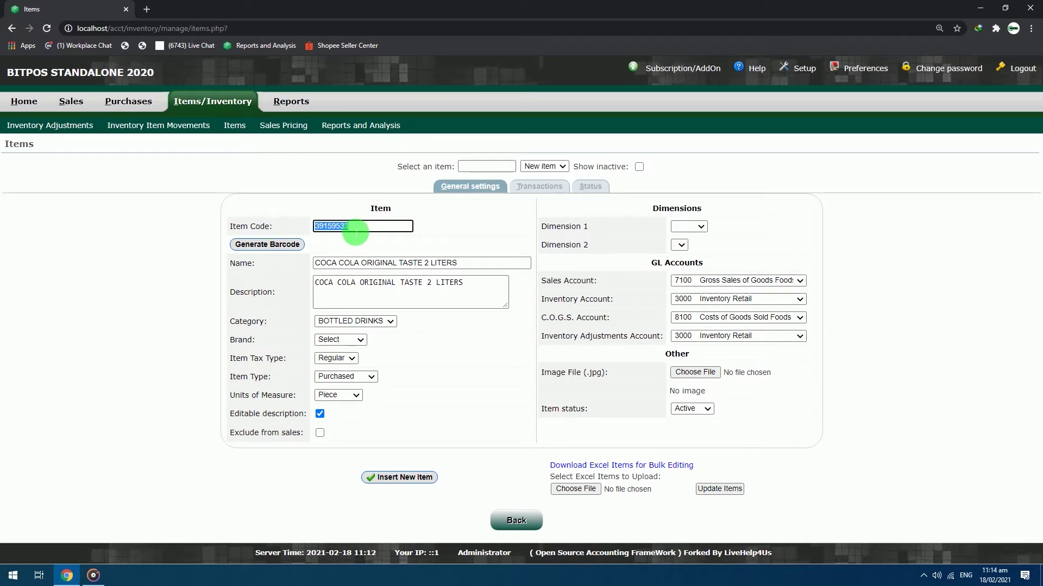
key("BackSpace")
type("4801981112005")
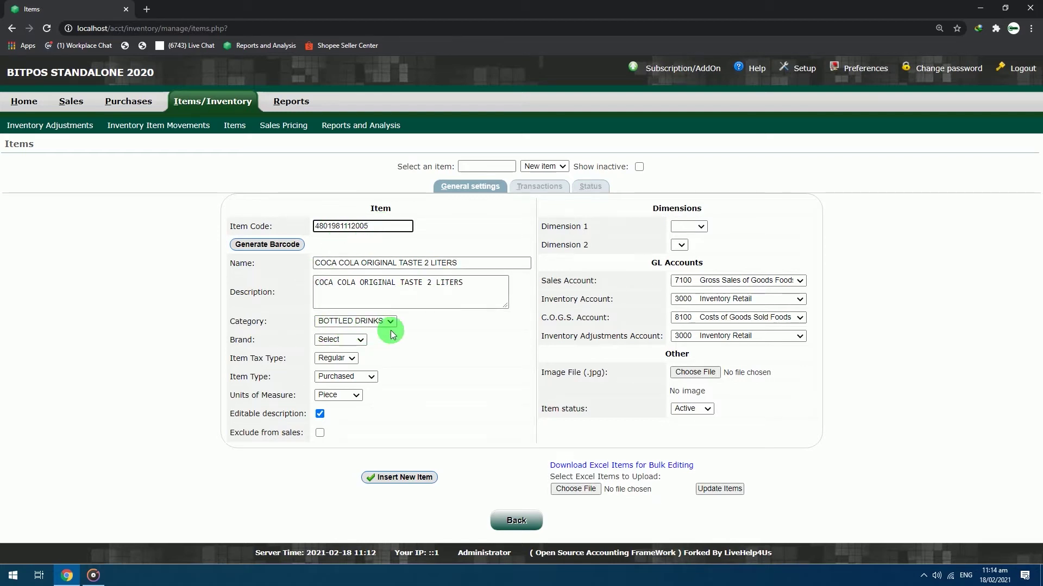
left_click(396, 478)
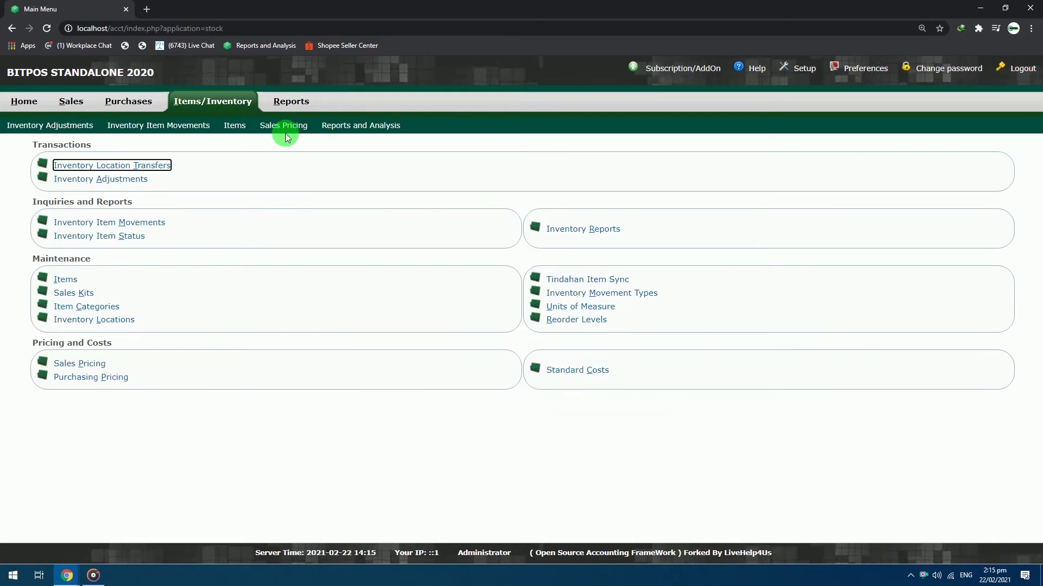
left_click(291, 131)
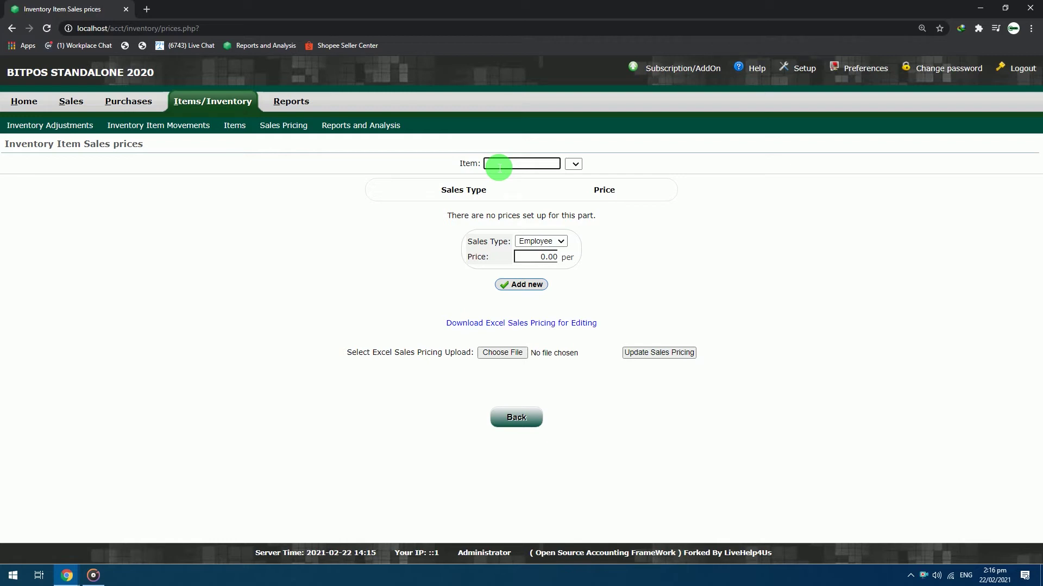
type("coca")
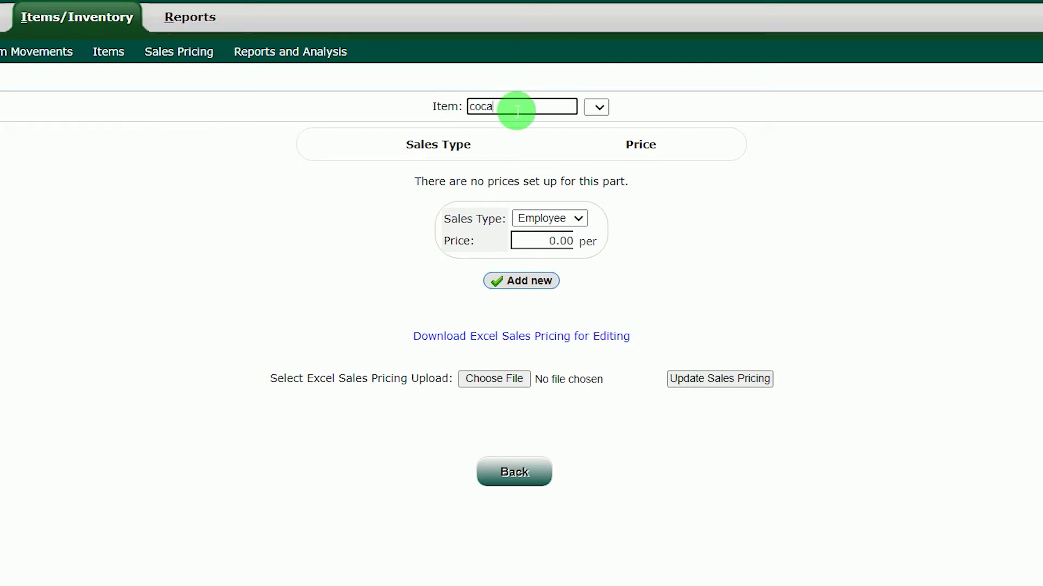
key("Tab")
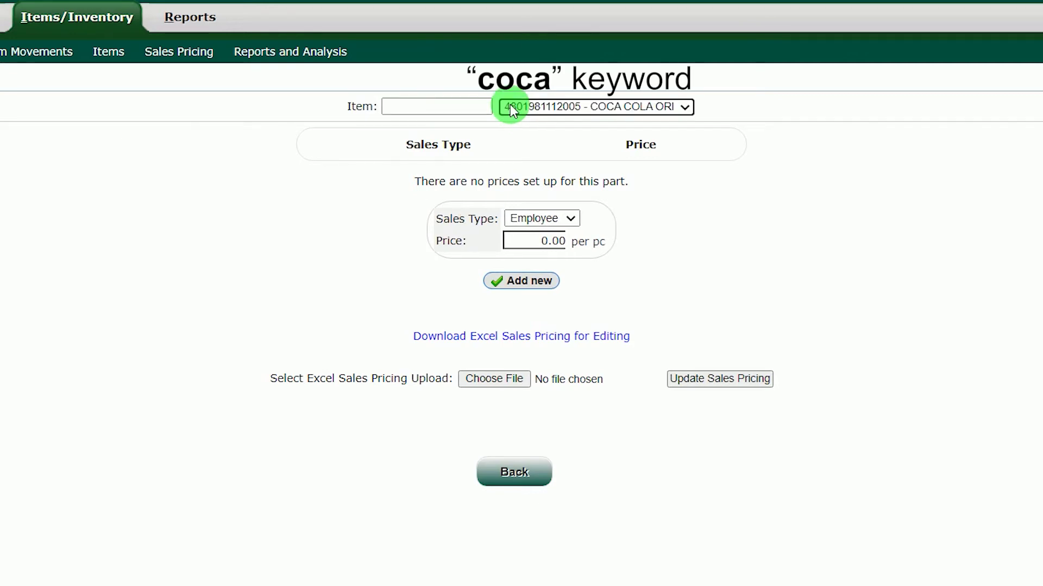
left_click(684, 108)
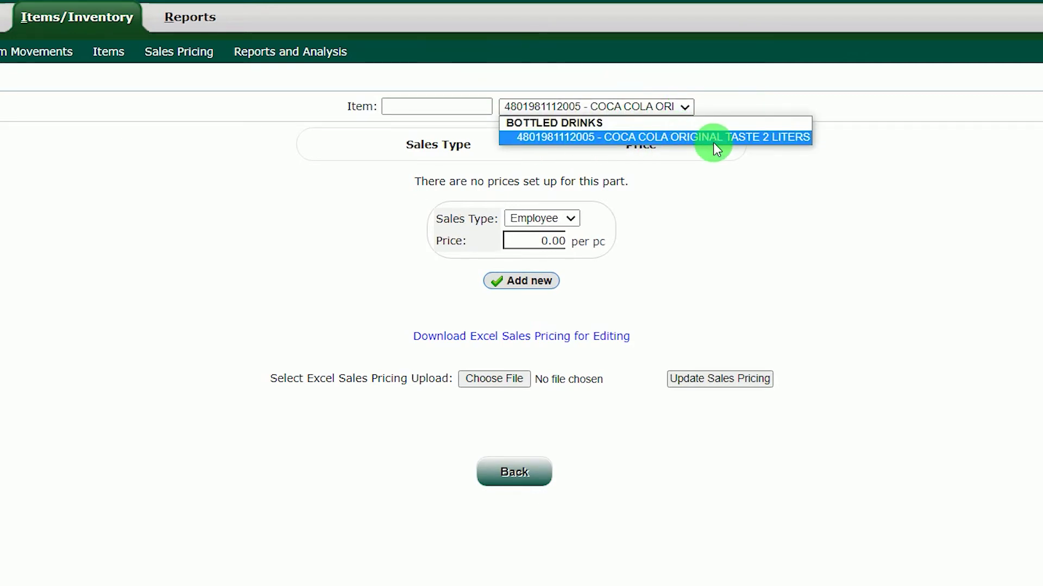
left_click(693, 138)
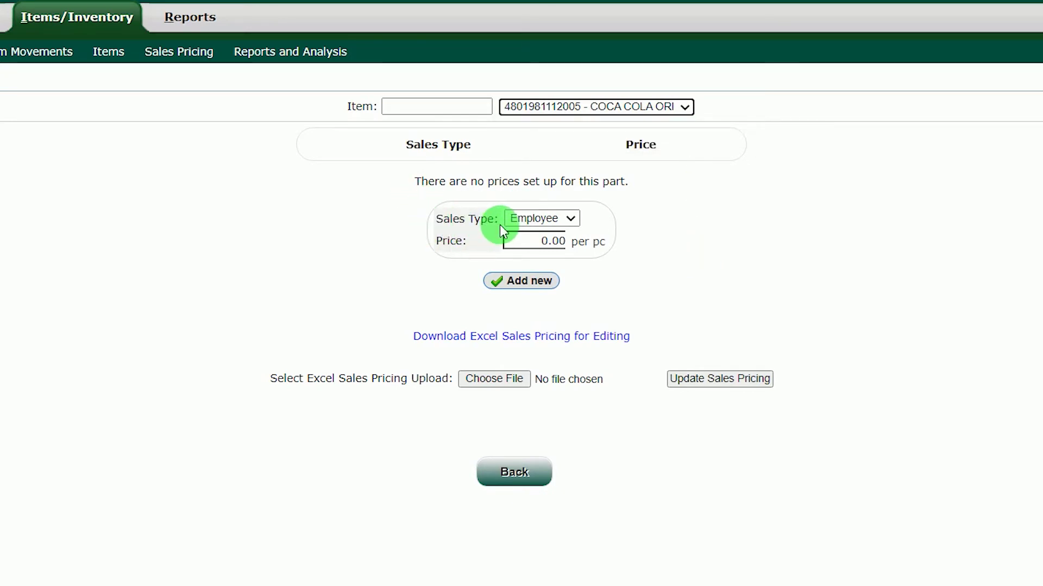
Add a Retail sales price of 75.00 for the Coca Cola 2-liter item
left_click(543, 220)
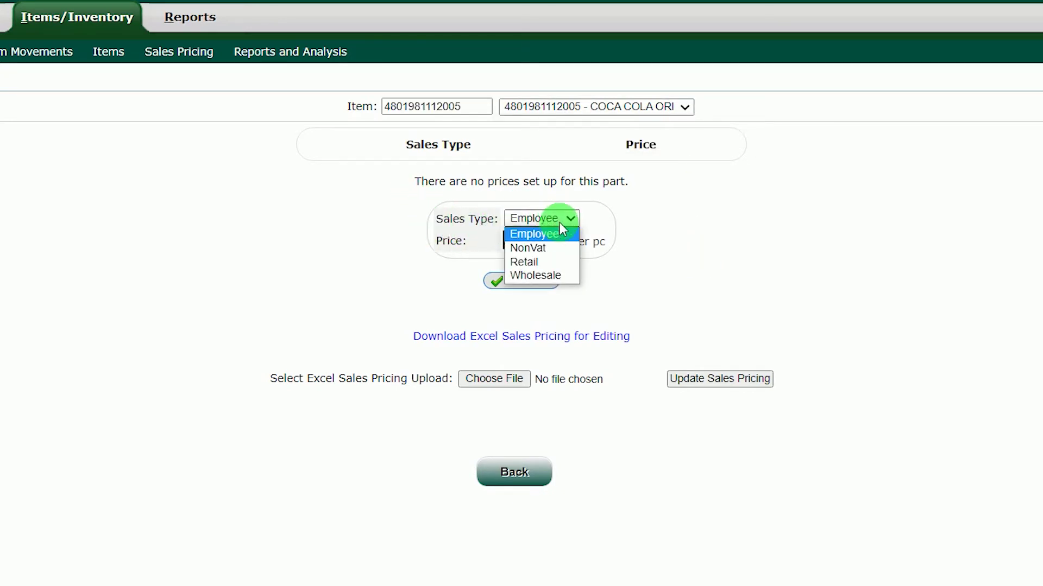
left_click(545, 264)
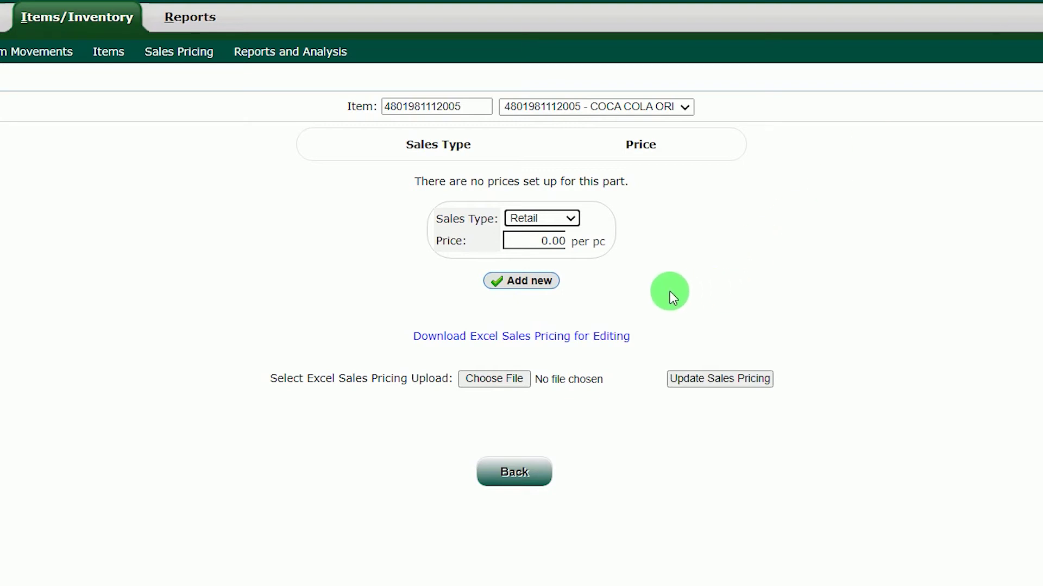
left_click(538, 252)
key("BackSpace")
type("75")
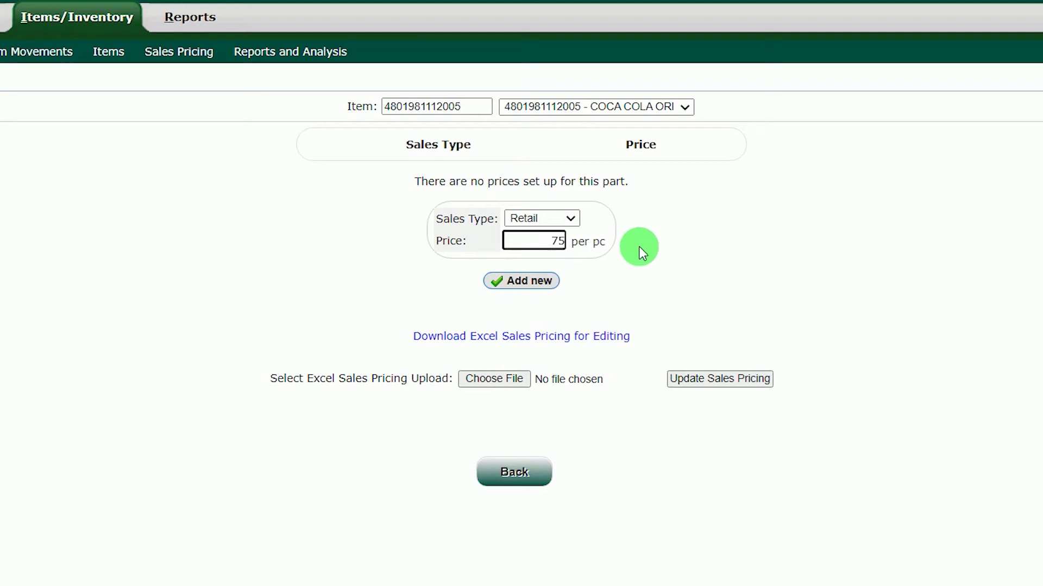
left_click(510, 281)
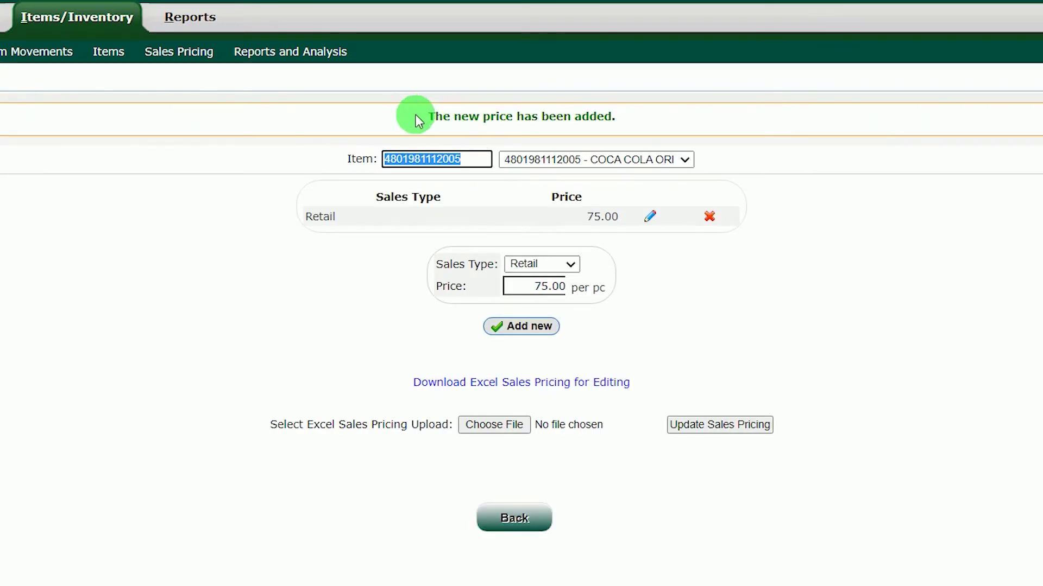
left_click_drag(417, 119, 632, 121)
left_click(633, 121)
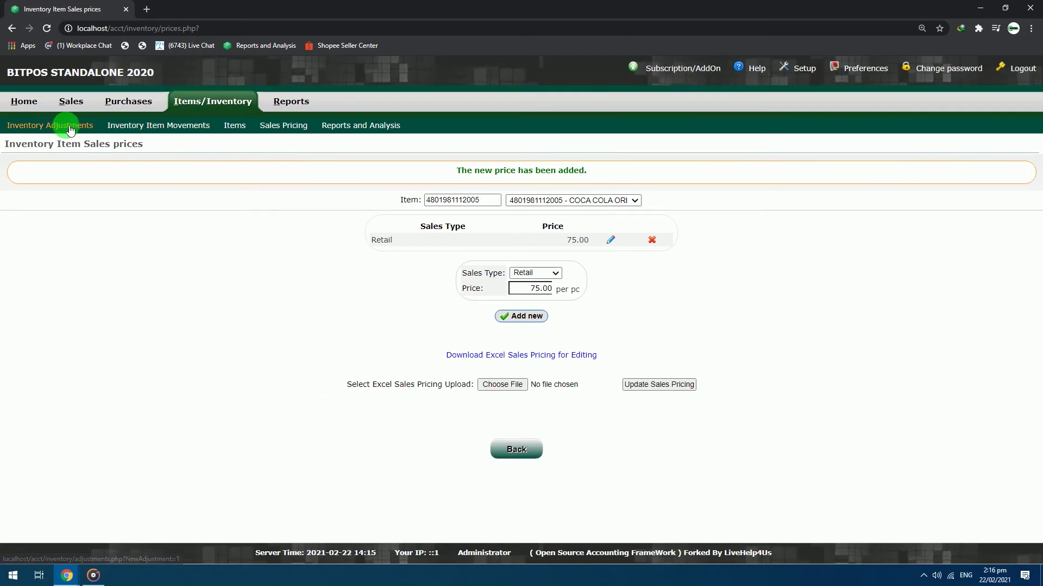
left_click(70, 126)
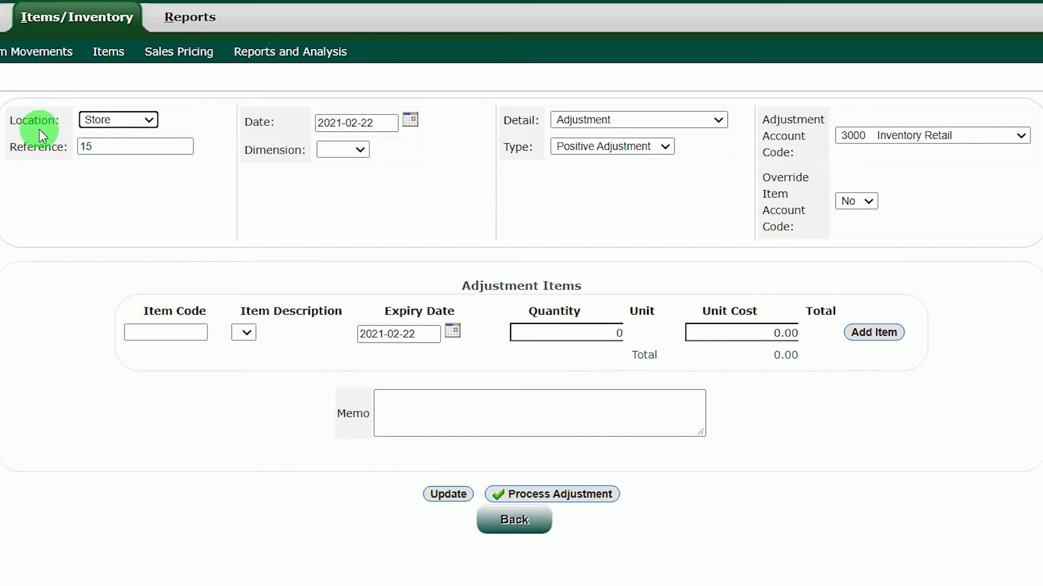
Set the adjustment location to Store and the type to Positive Adjustment
left_click(151, 120)
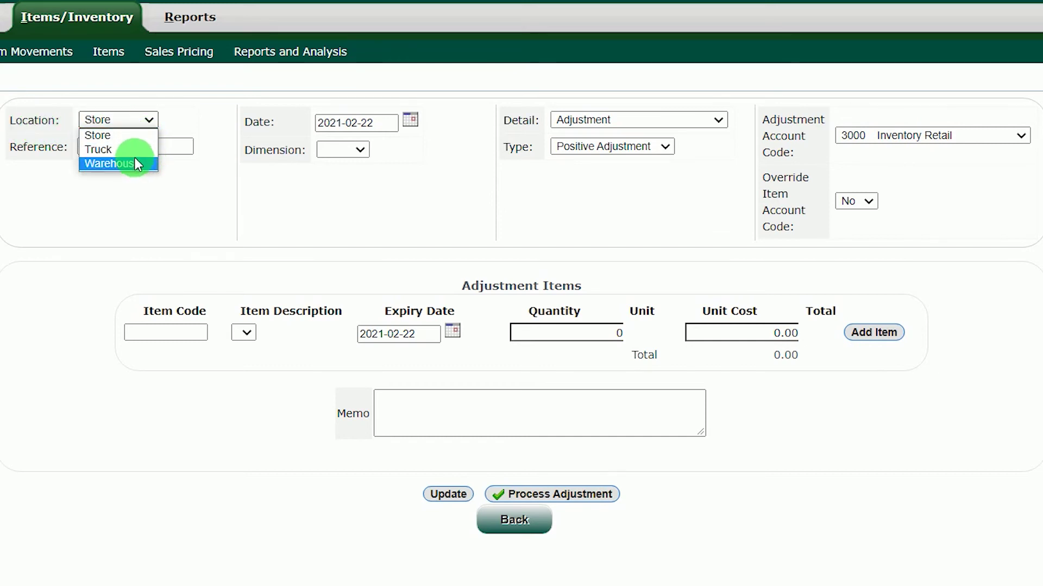
left_click(134, 139)
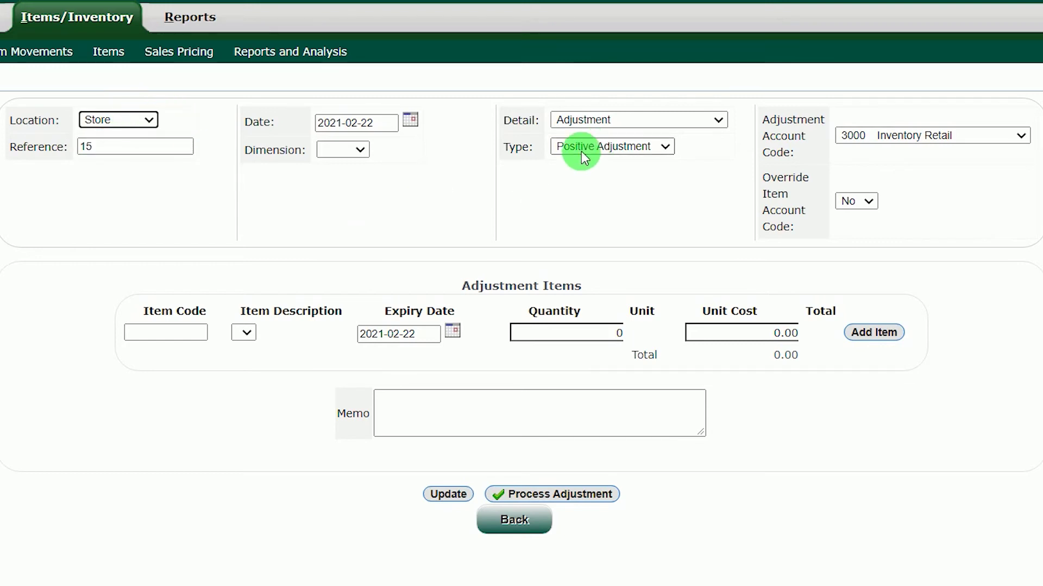
left_click(667, 147)
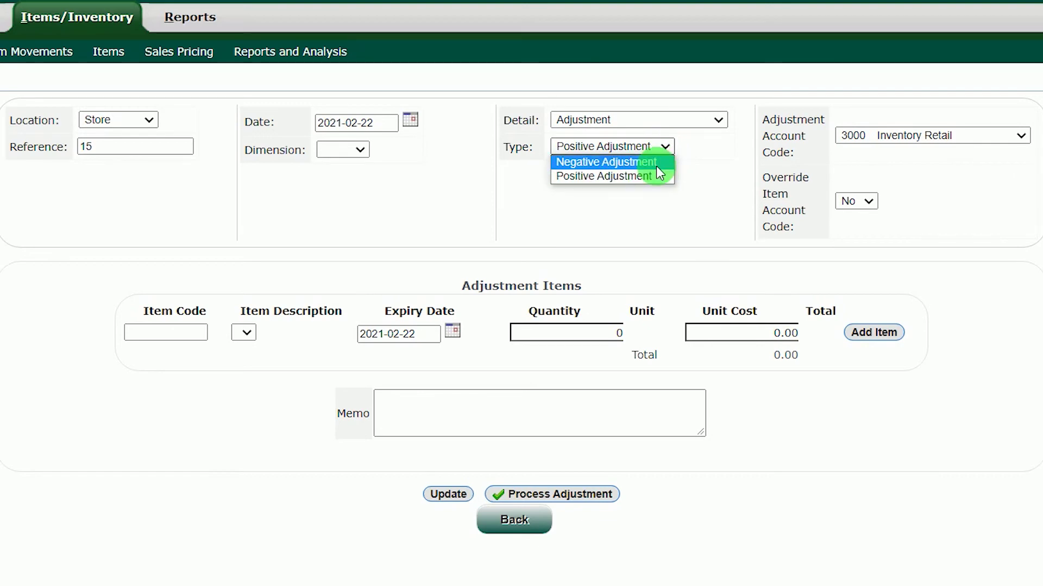
left_click(656, 176)
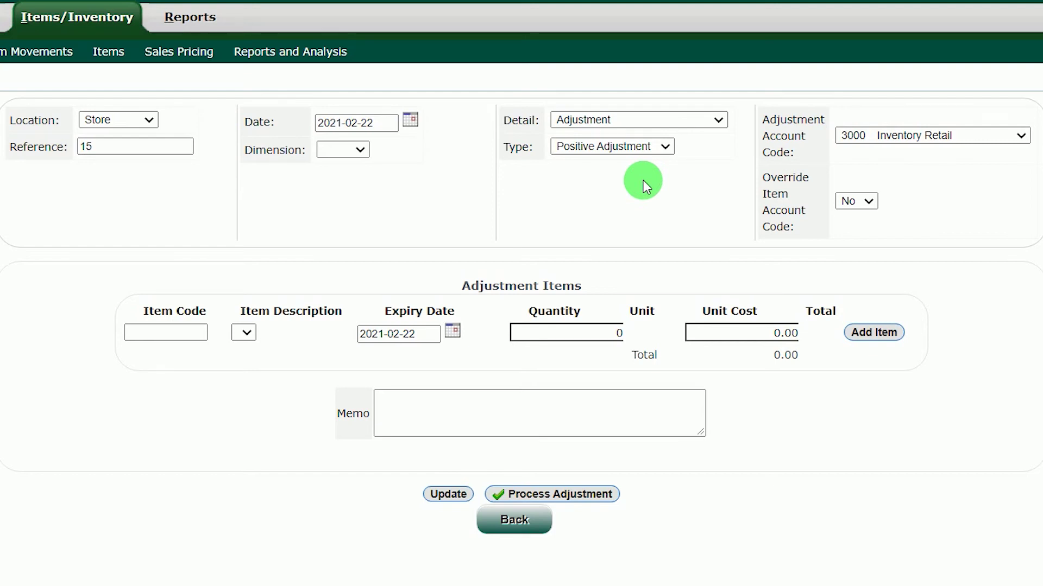
left_click(654, 147)
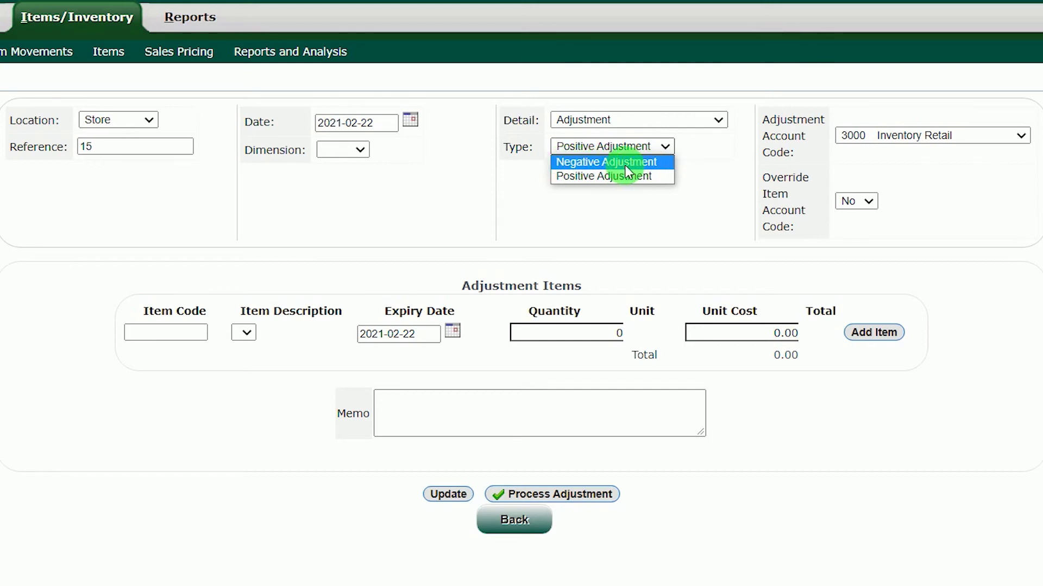
left_click(653, 177)
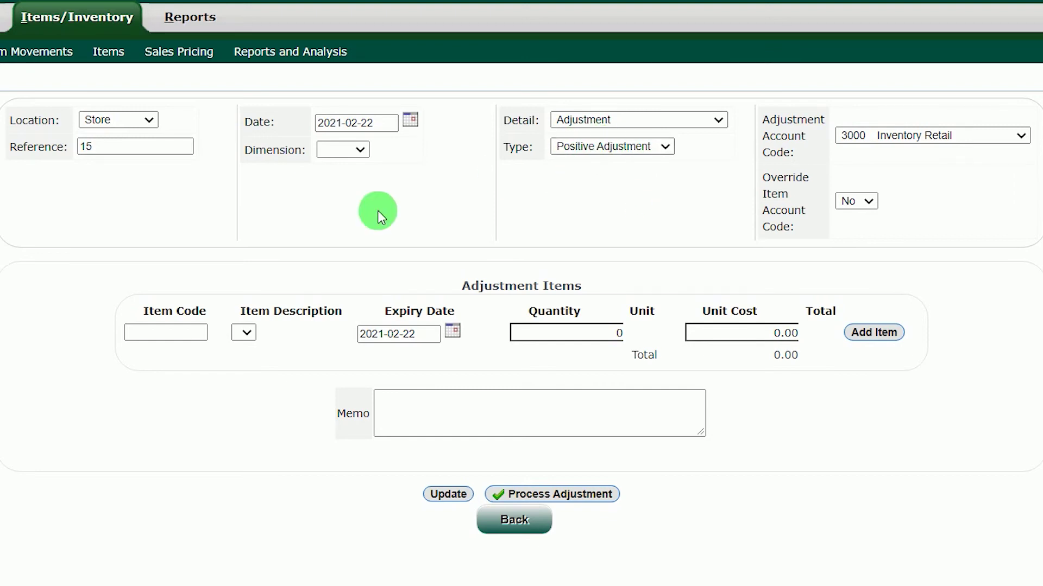
Pick COCA COLA ORIGINAL TASTE 2 LITERS as the adjustment line item
left_click(154, 336)
type("coca")
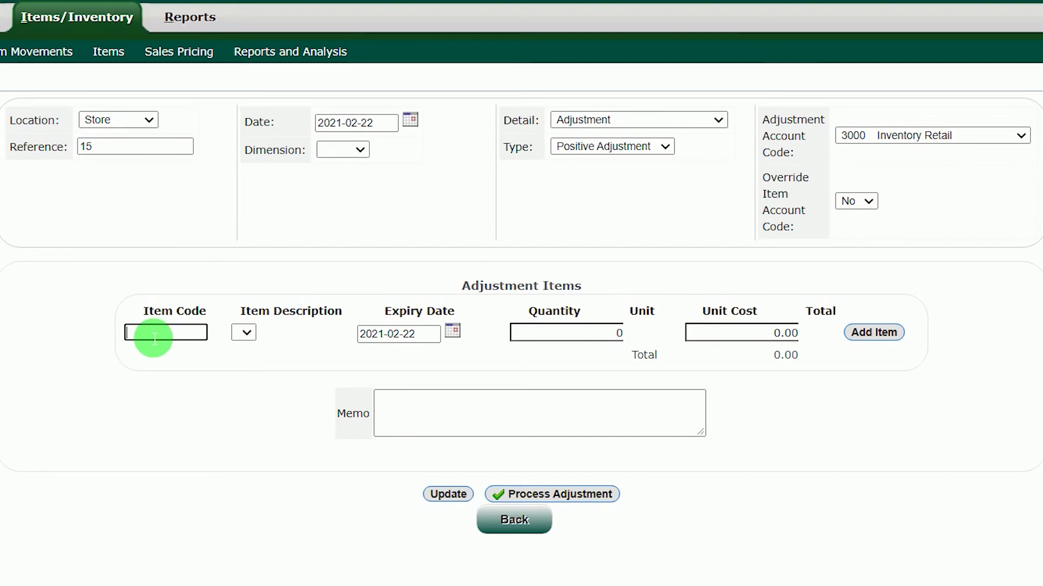
key("Tab")
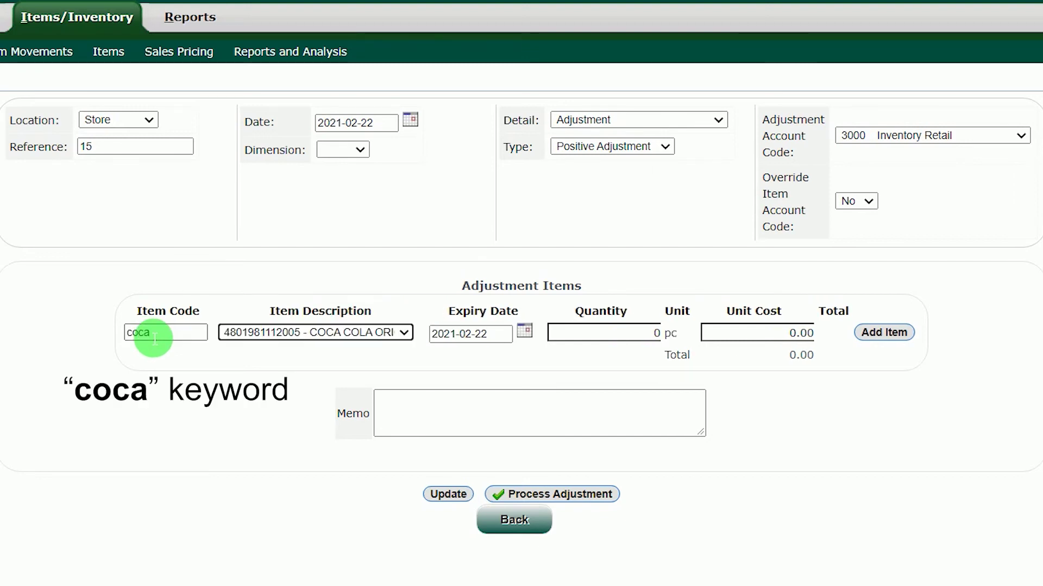
left_click(405, 334)
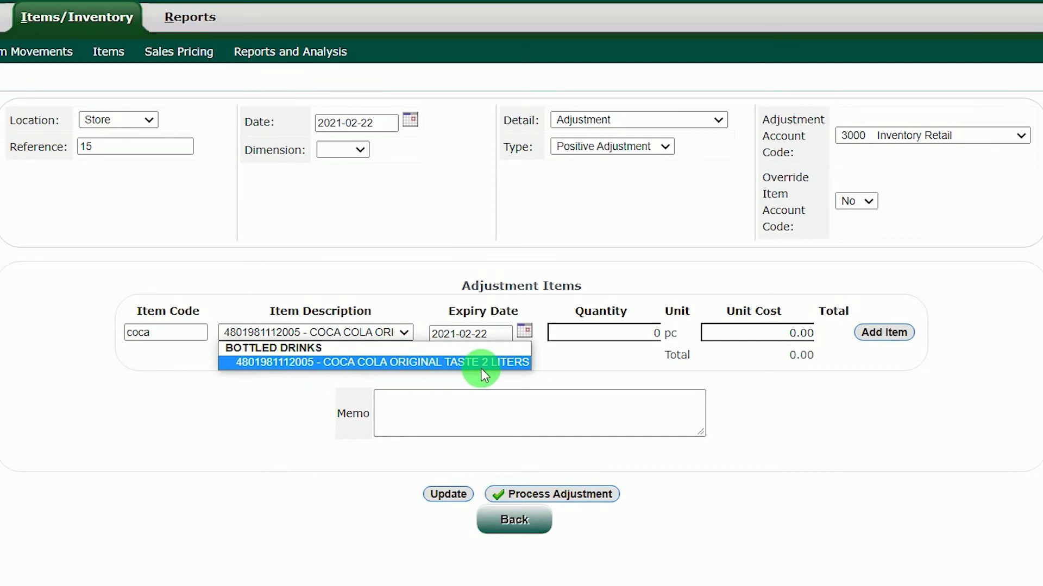
left_click(464, 362)
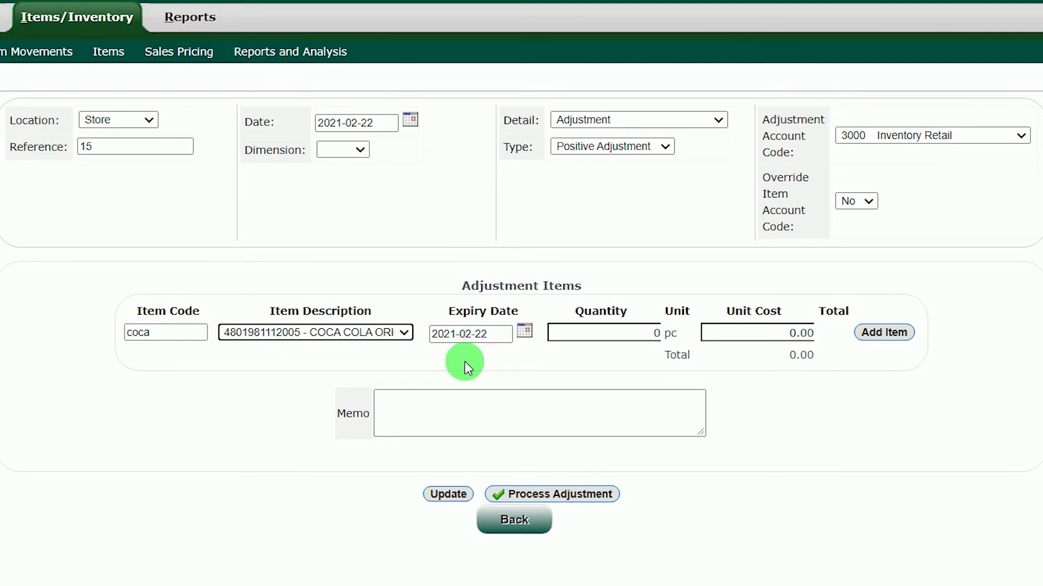
Give the line expiry 2022-02-10, quantity 100 and unit cost 60.00, then add it
left_click(525, 332)
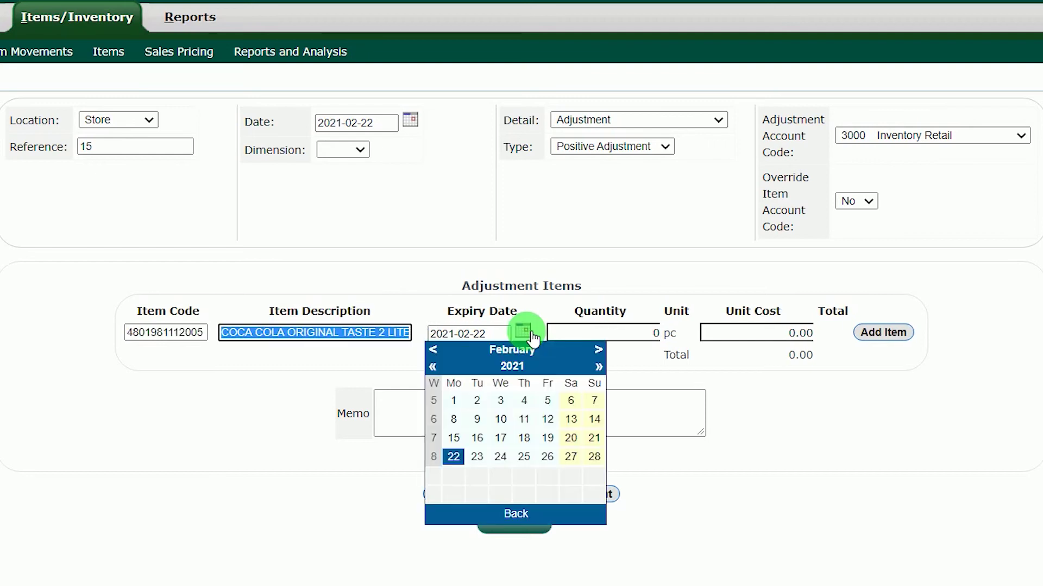
left_click(599, 367)
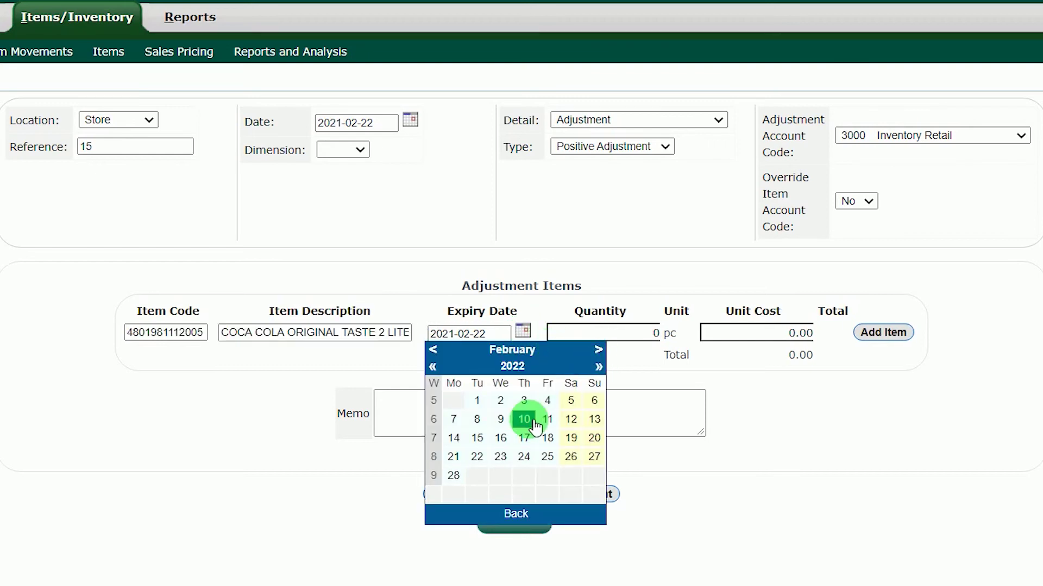
left_click(523, 419)
left_click(520, 364)
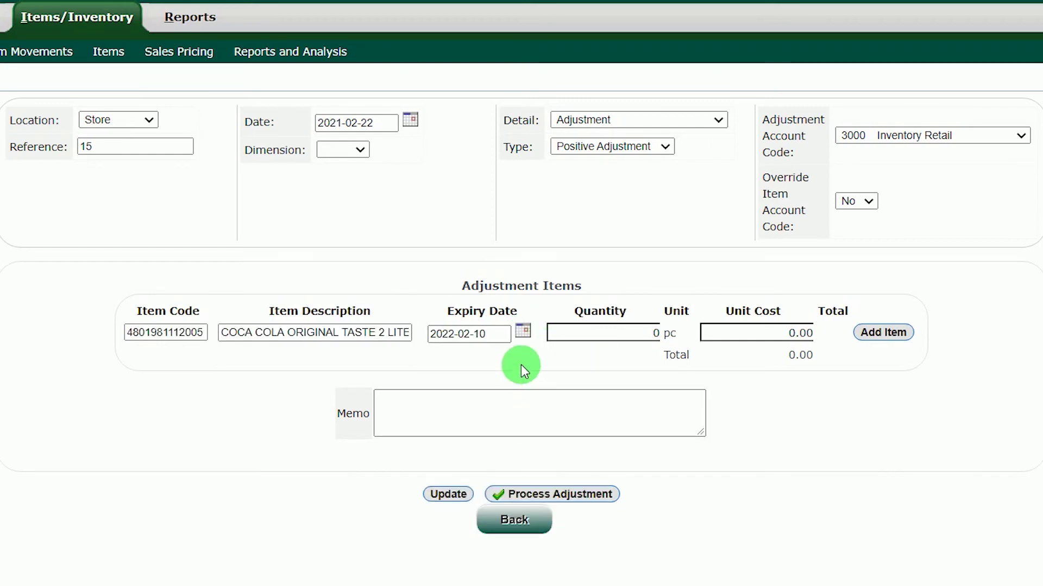
left_click(657, 335)
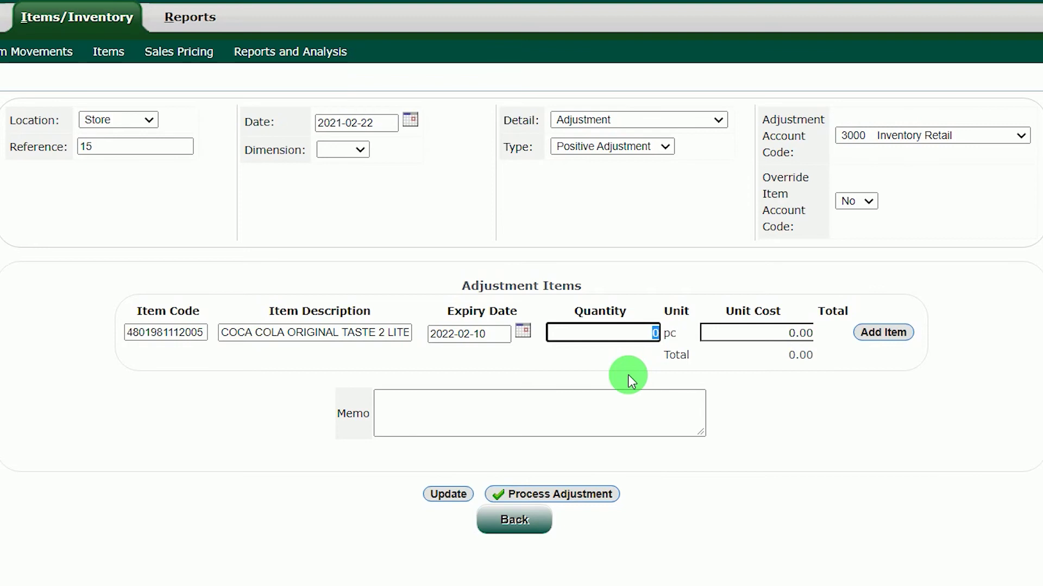
type("100")
left_click(774, 347)
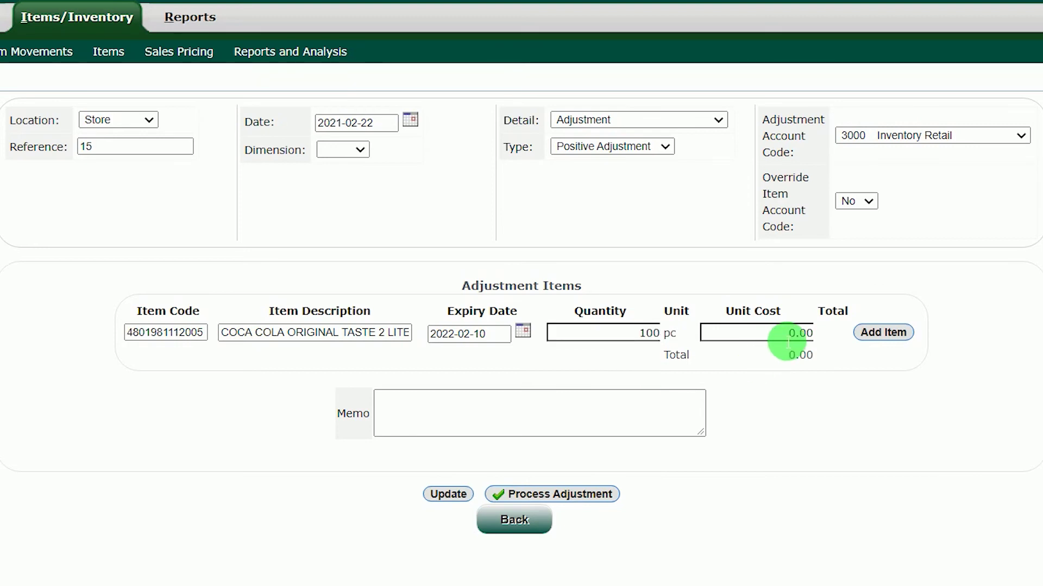
type("60")
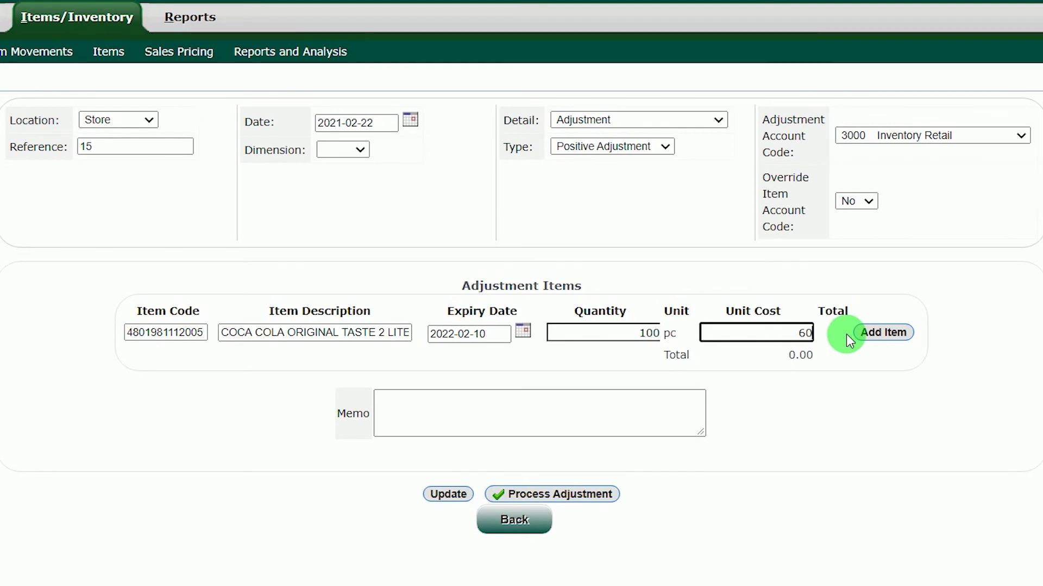
left_click(842, 343)
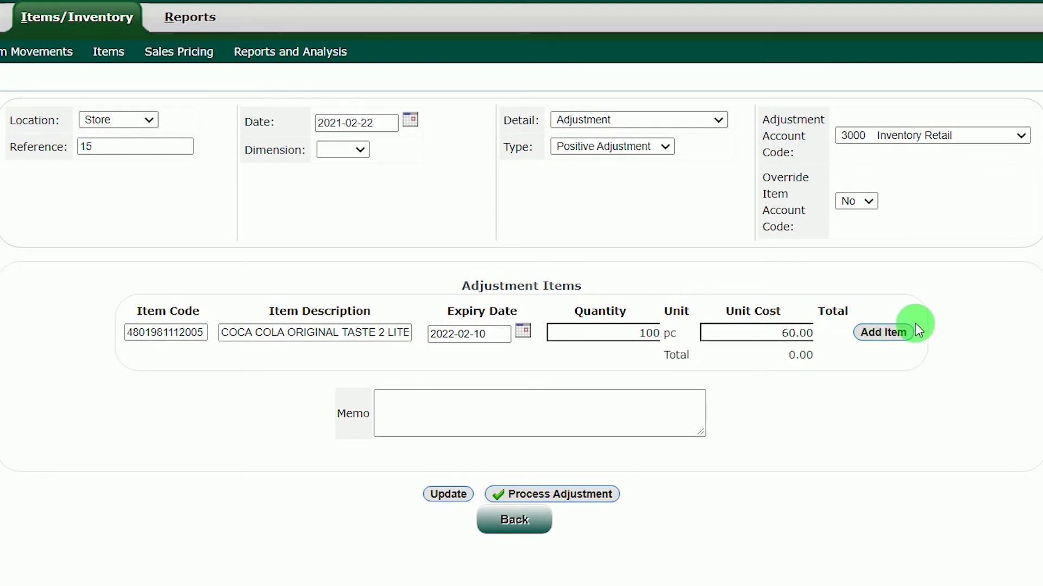
left_click(889, 331)
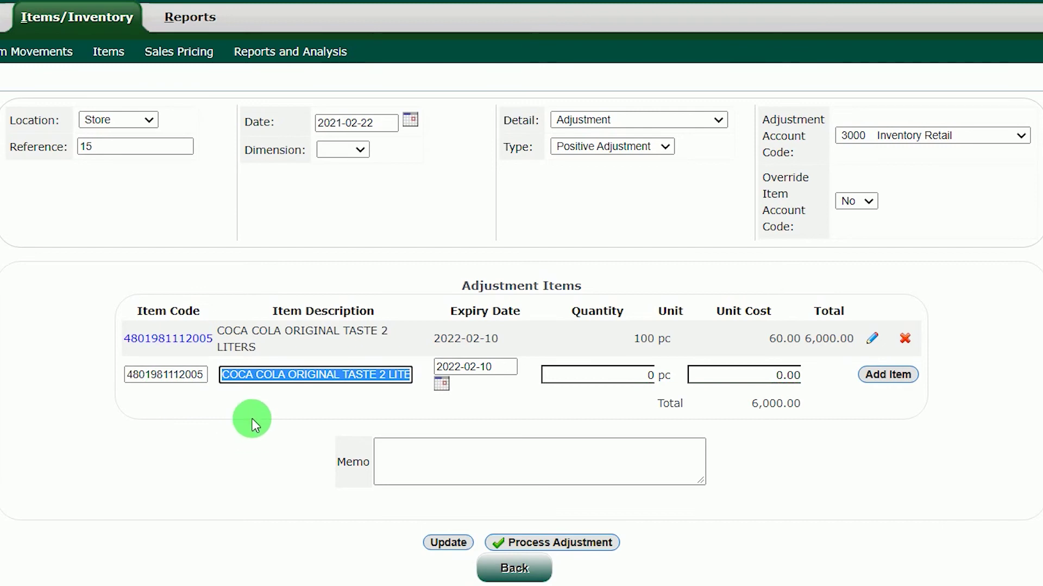
Process the 100-pc Coca Cola positive adjustment totalling 6,000.00
left_click(386, 460)
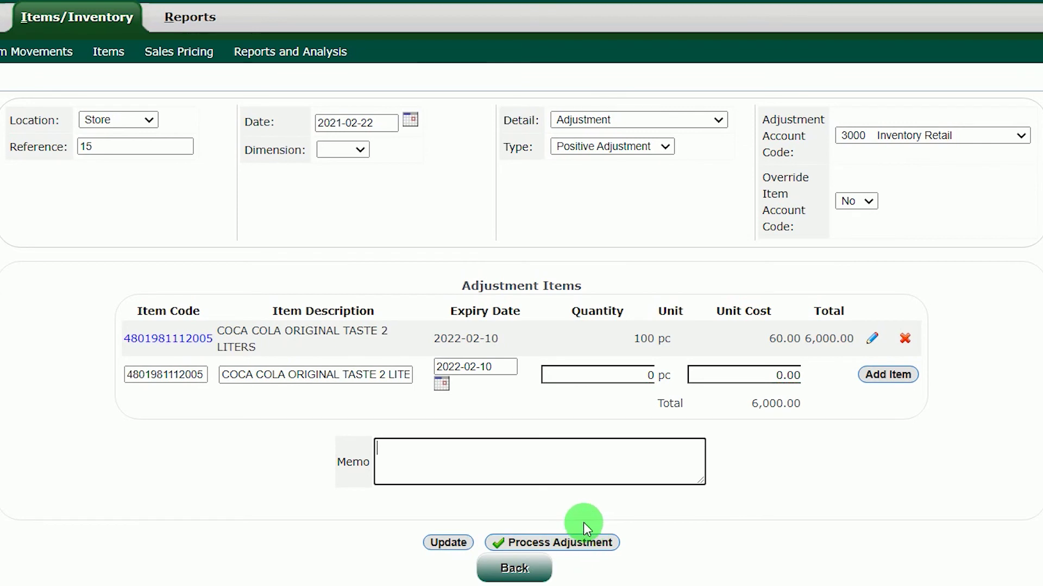
left_click(574, 543)
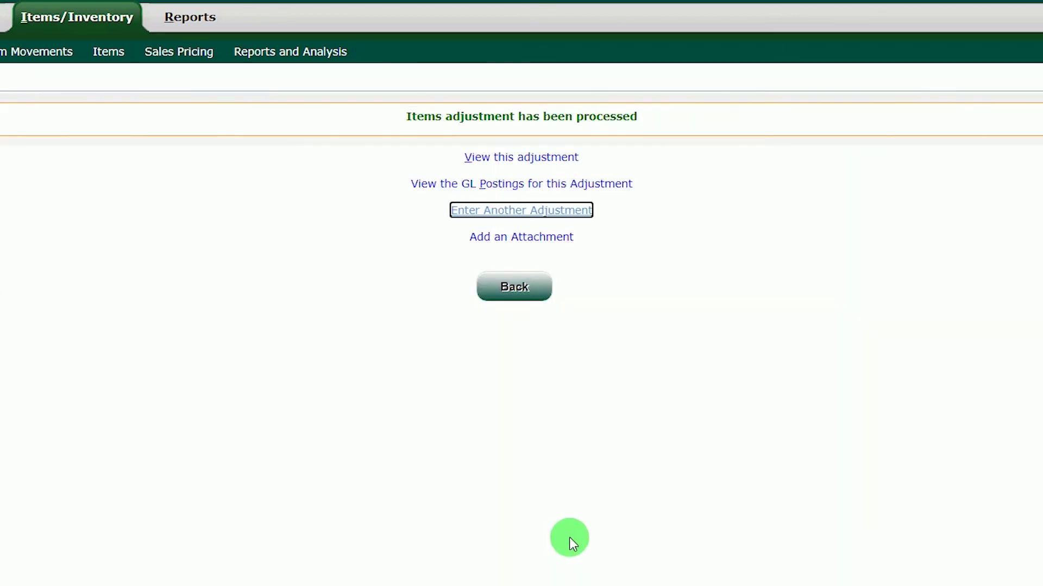
left_click_drag(390, 113, 663, 116)
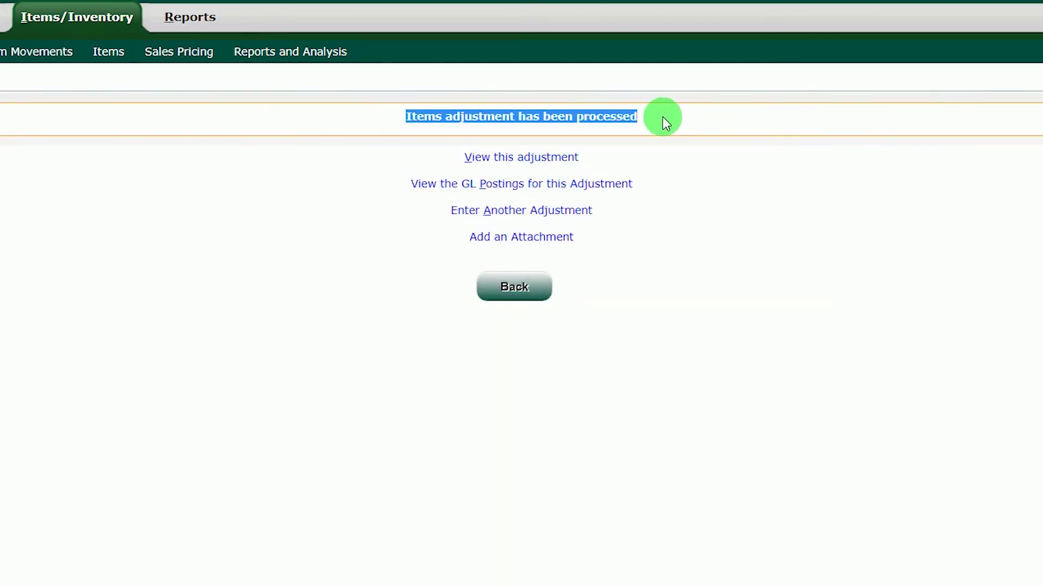
left_click(660, 118)
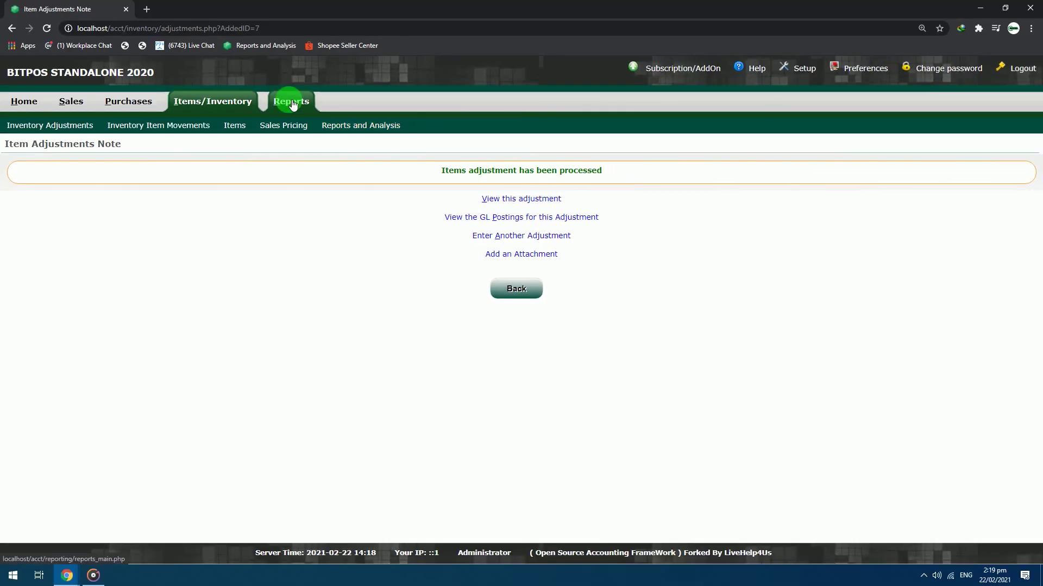
left_click(297, 103)
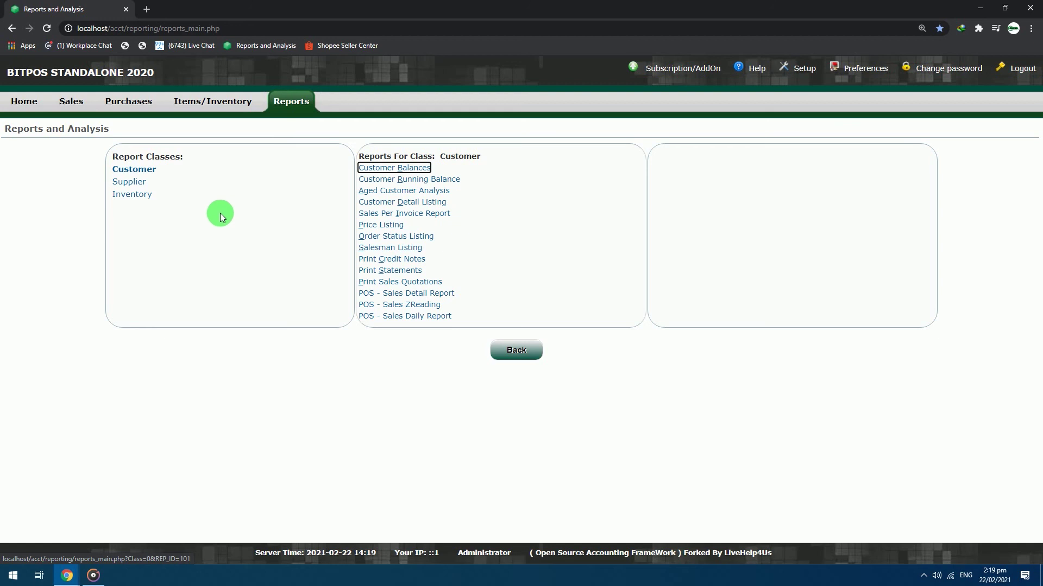
Select the Stock Movement Report from the Inventory reports
left_click_drag(167, 201, 130, 211)
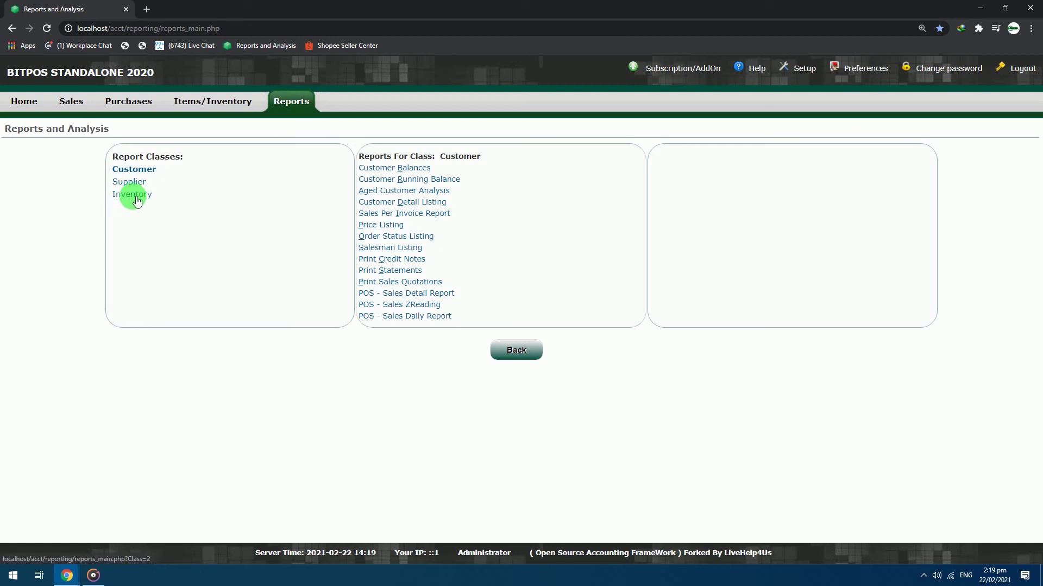
left_click(135, 197)
left_click(433, 284)
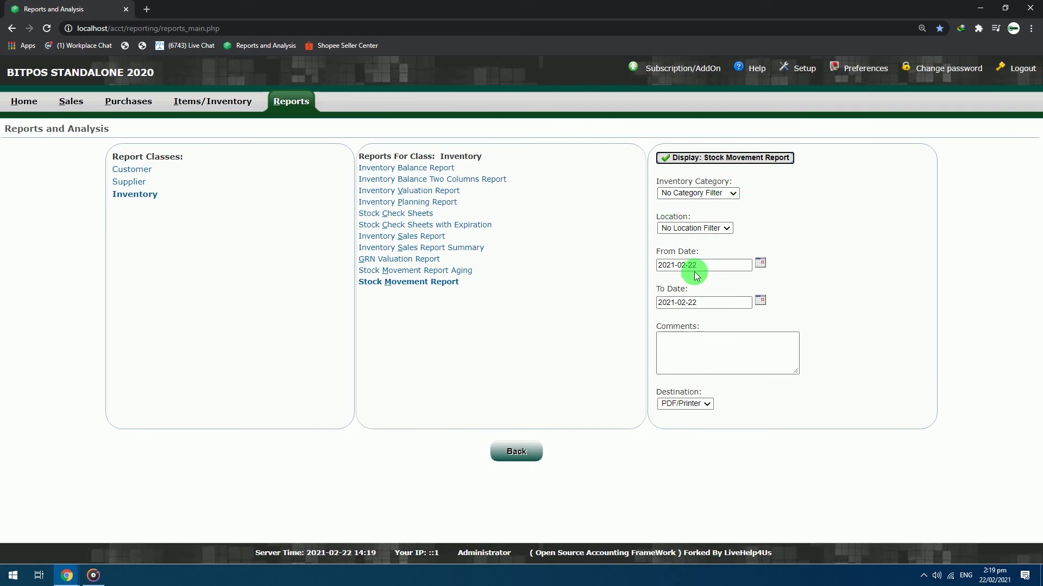
Filter the Stock Movement Report to BOTTLED DRINKS with PDF/Printer output and display it
left_click(733, 196)
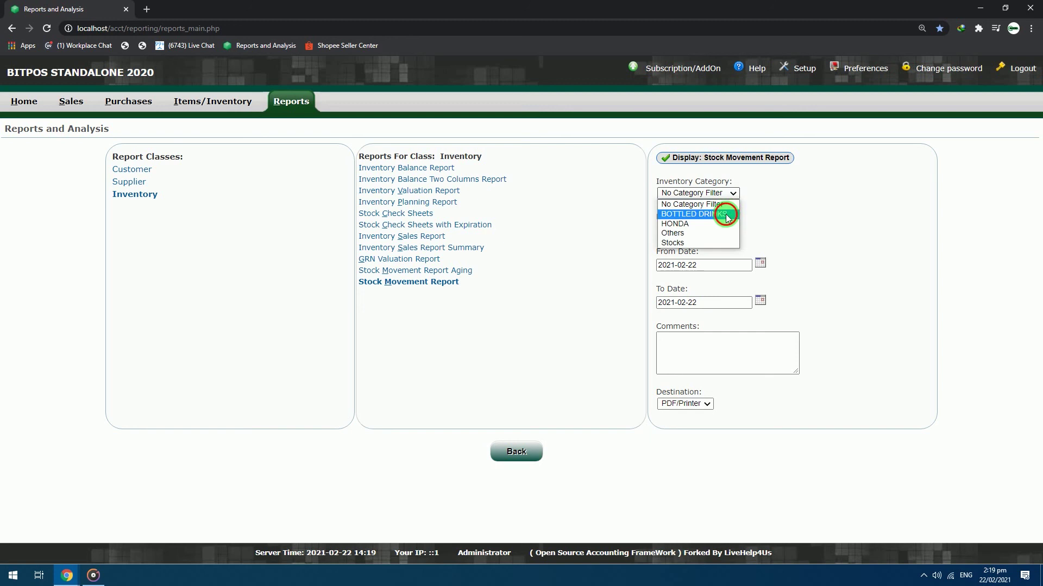
left_click(725, 212)
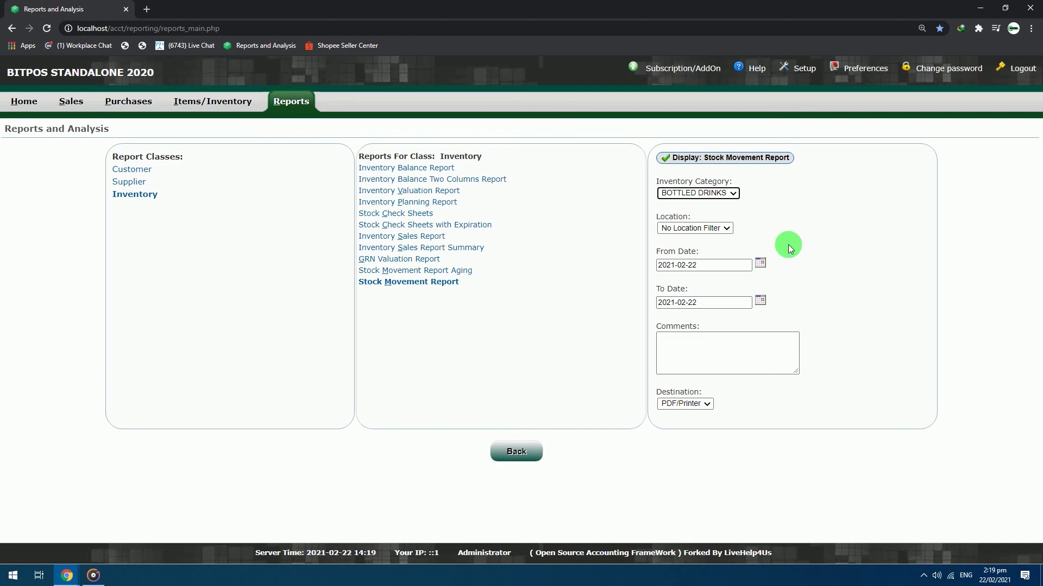
left_click(707, 405)
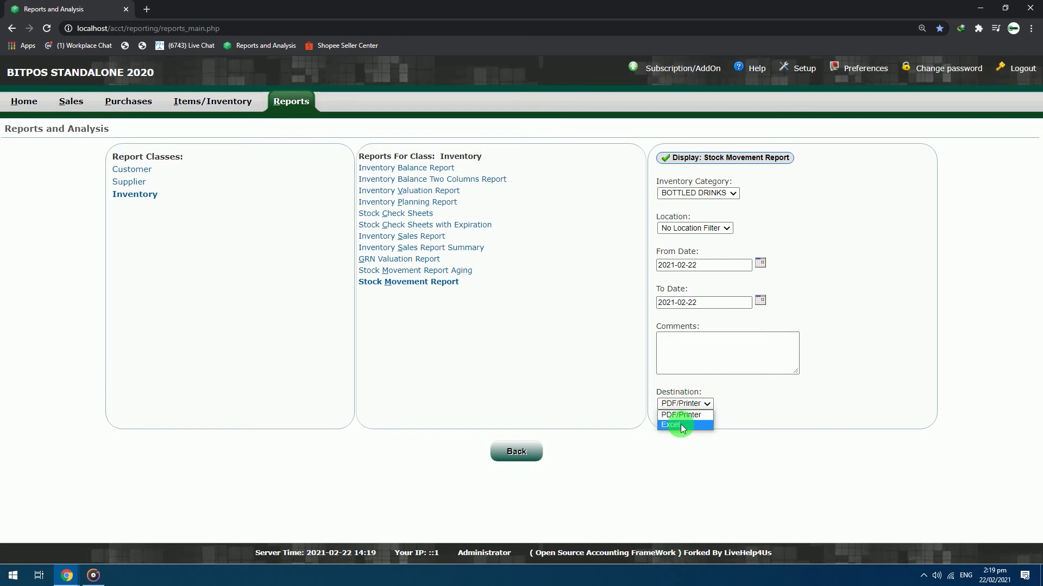
left_click(685, 416)
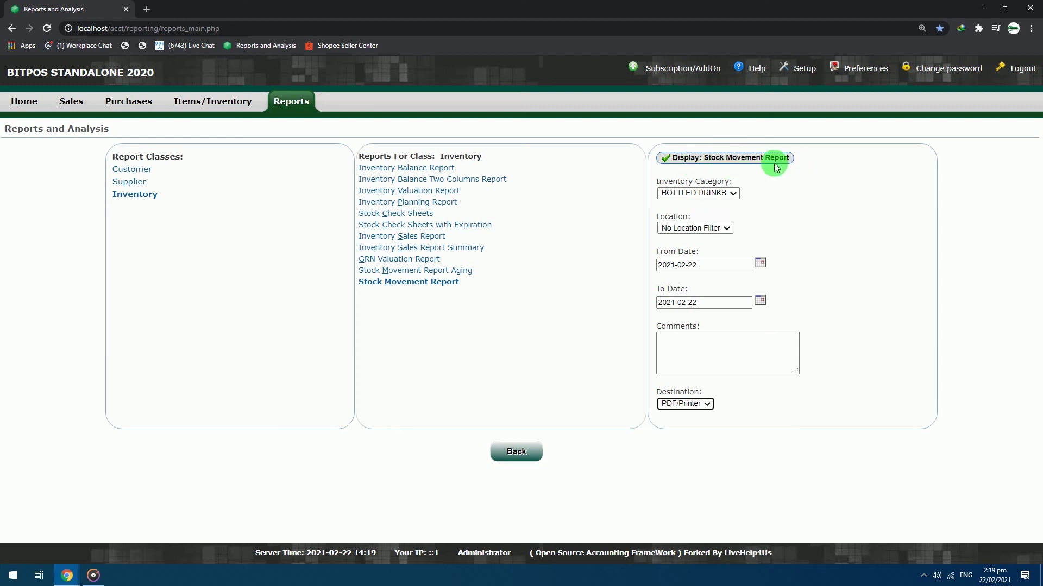
left_click(737, 159)
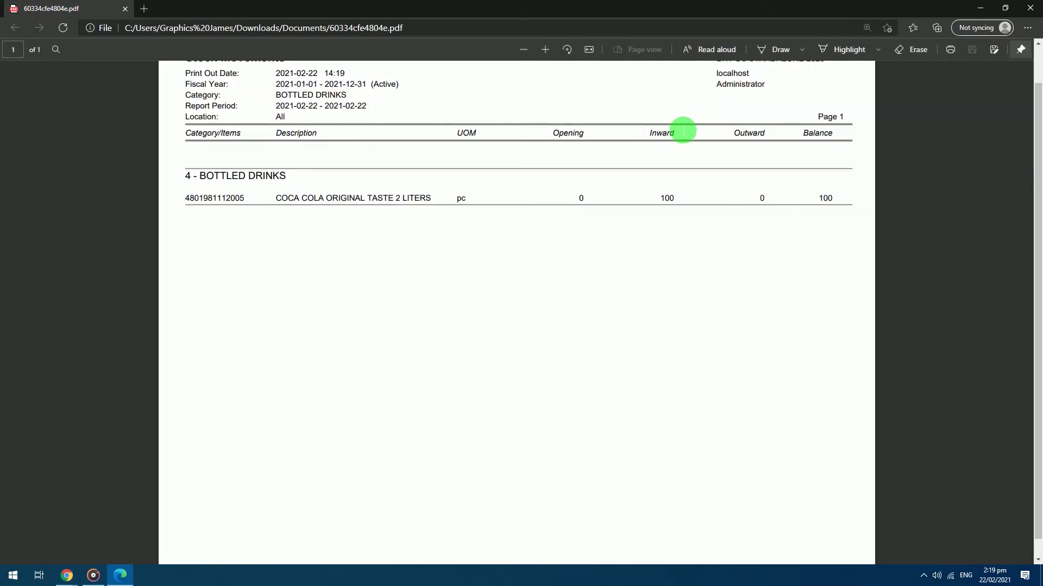
scroll(683, 201, "up", 1)
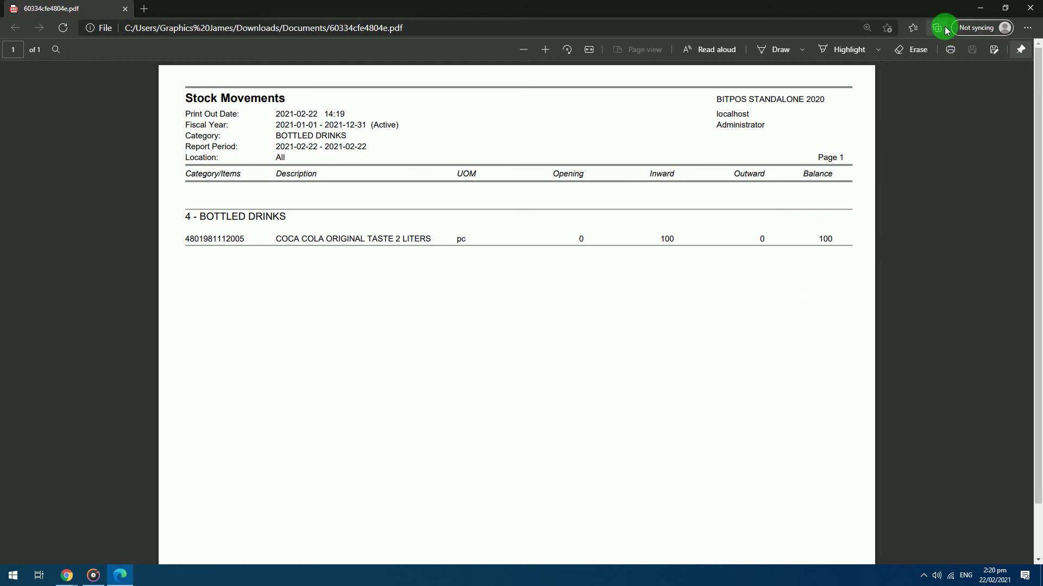
Minimize the Edge PDF report window and return to the BITPOS Home dashboard
left_click(979, 11)
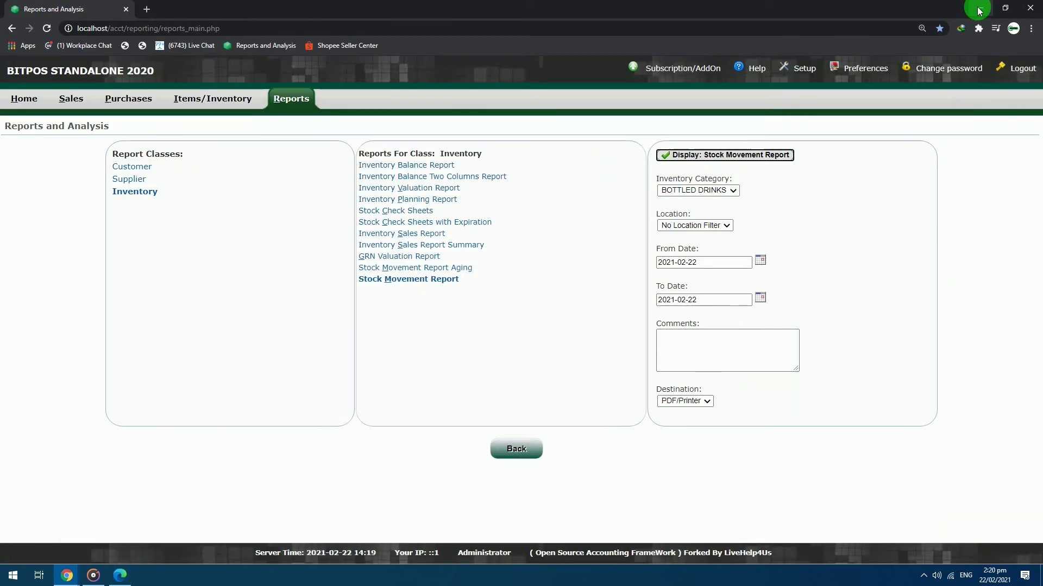
left_click(24, 98)
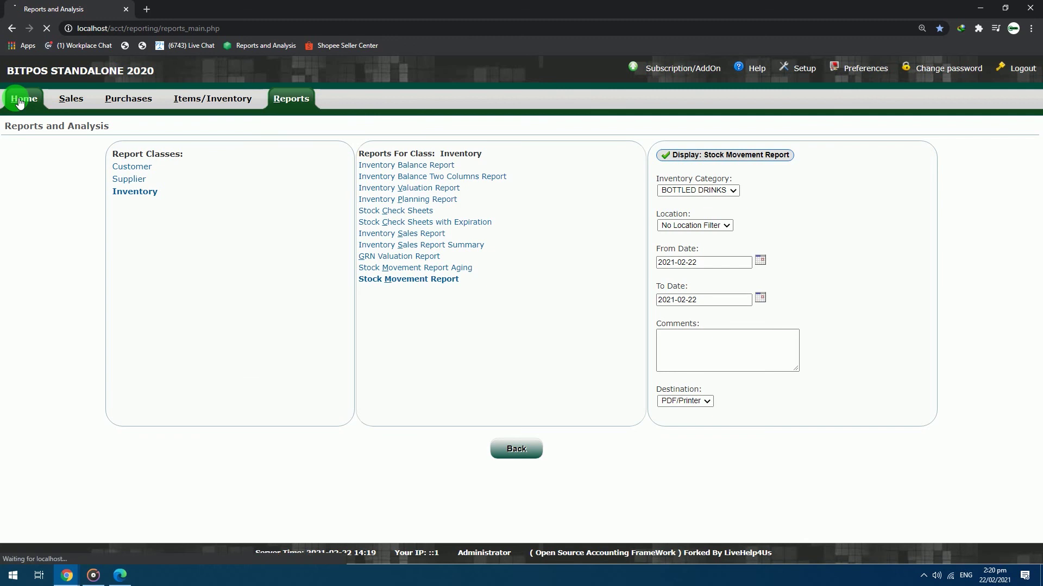